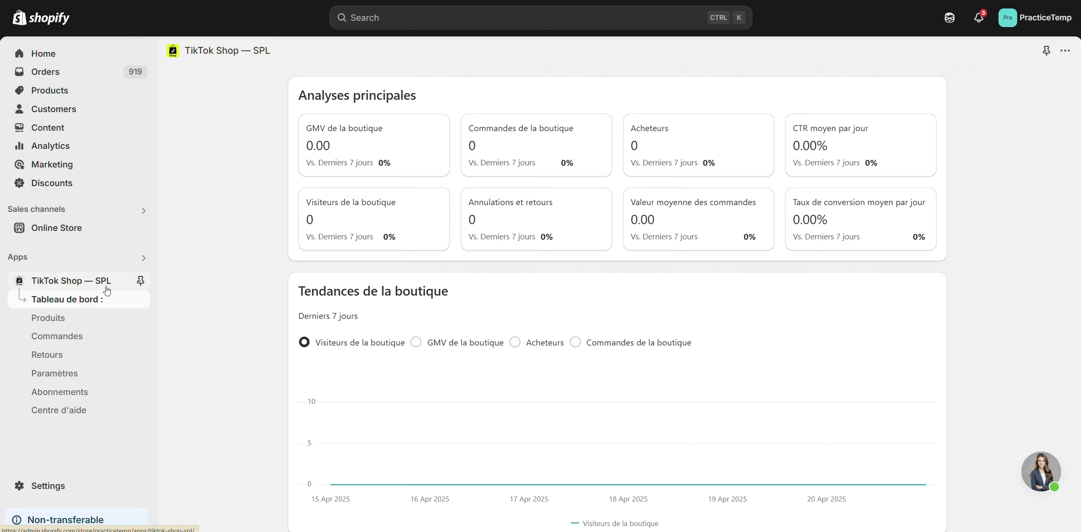
- Add a custom product price rule in the TikTok Shop — SPL app's product settings
{"action": "left_click", "coordinate": [57, 378]}
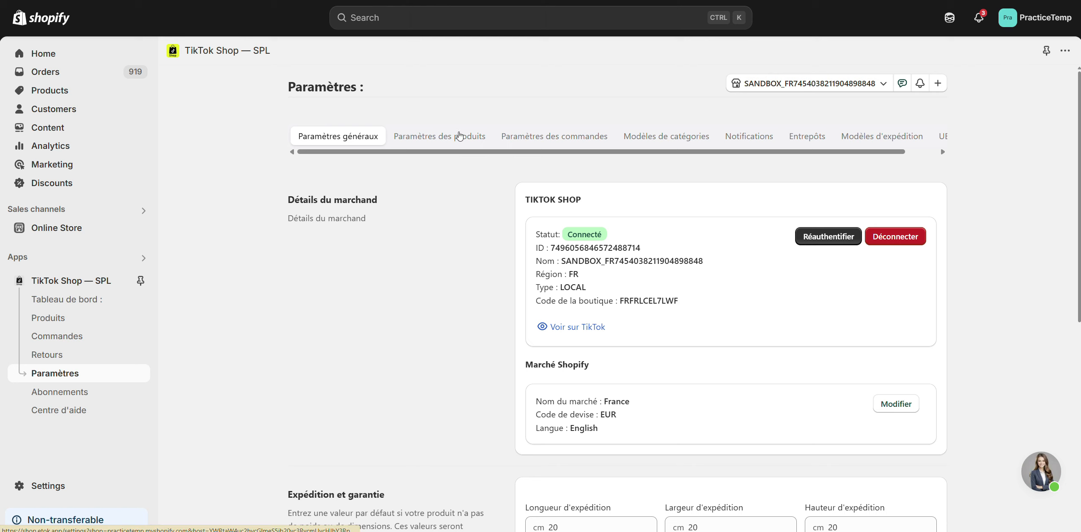
{"action": "left_click", "coordinate": [460, 137]}
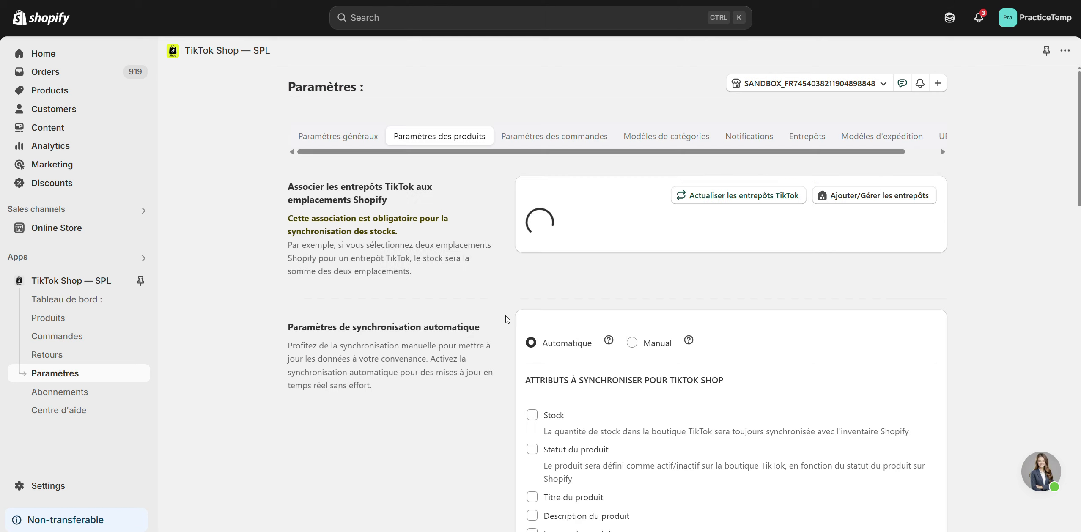
{"action": "scroll", "coordinate": [507, 319], "scroll_direction": "down", "scroll_amount": 10}
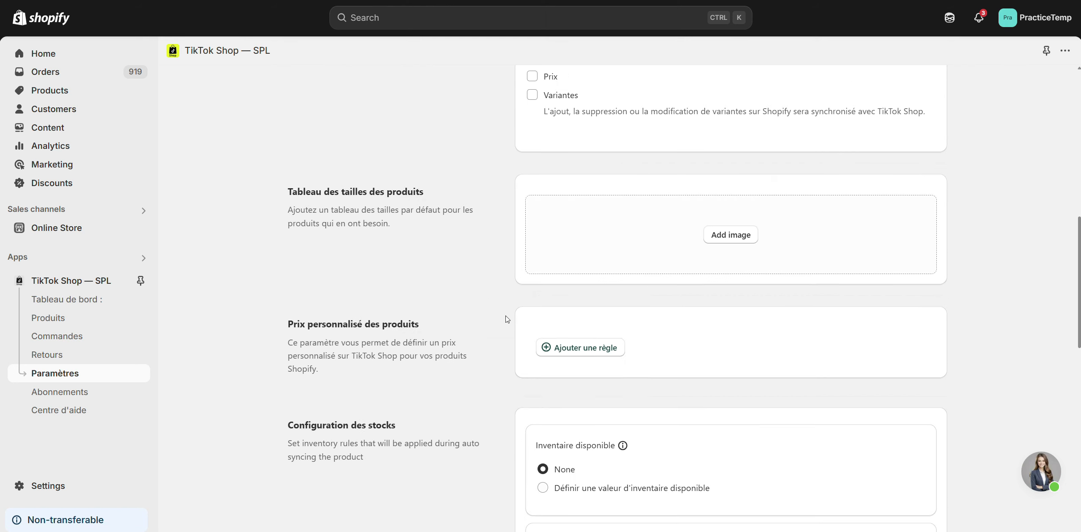
{"action": "left_click", "coordinate": [580, 347]}
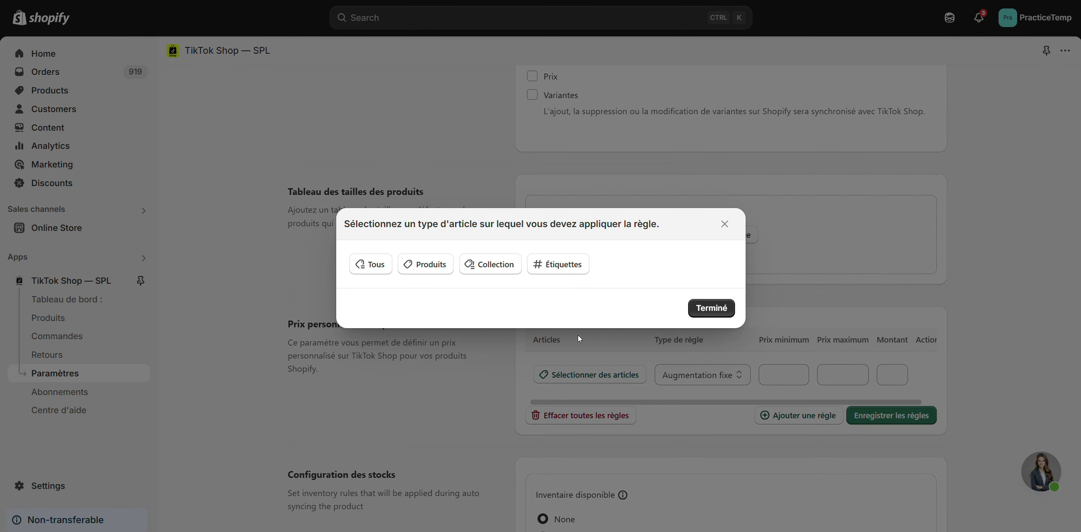
- Try the all-products and individual-products scopes for the rule, then look through the collection and tag choices
{"action": "left_click", "coordinate": [376, 267]}
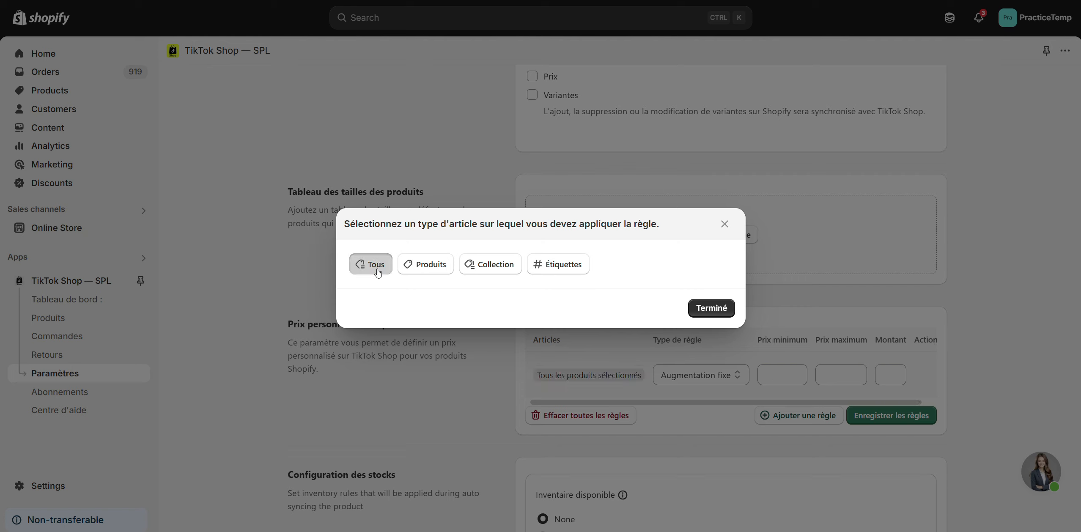
{"action": "left_click", "coordinate": [428, 275]}
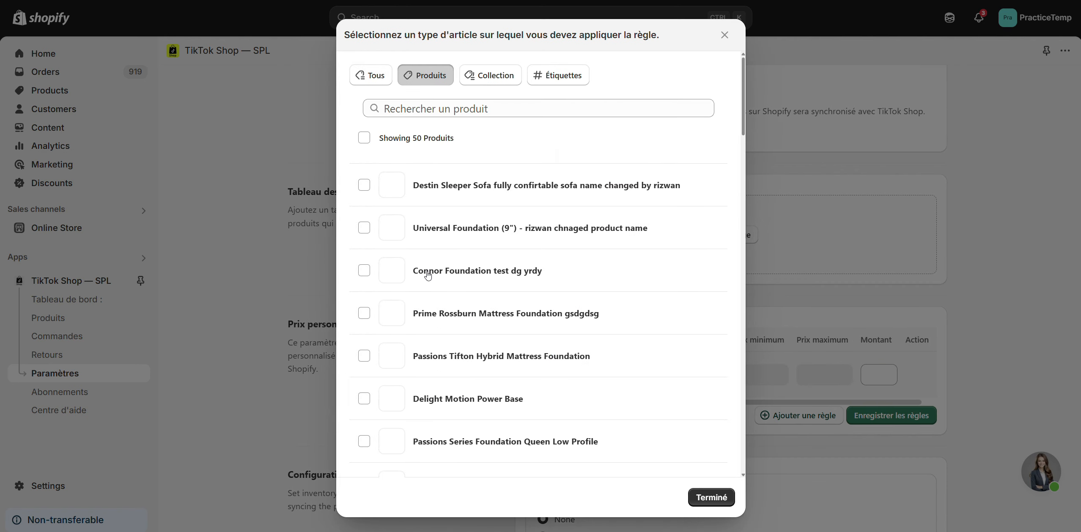
{"action": "left_click", "coordinate": [363, 185]}
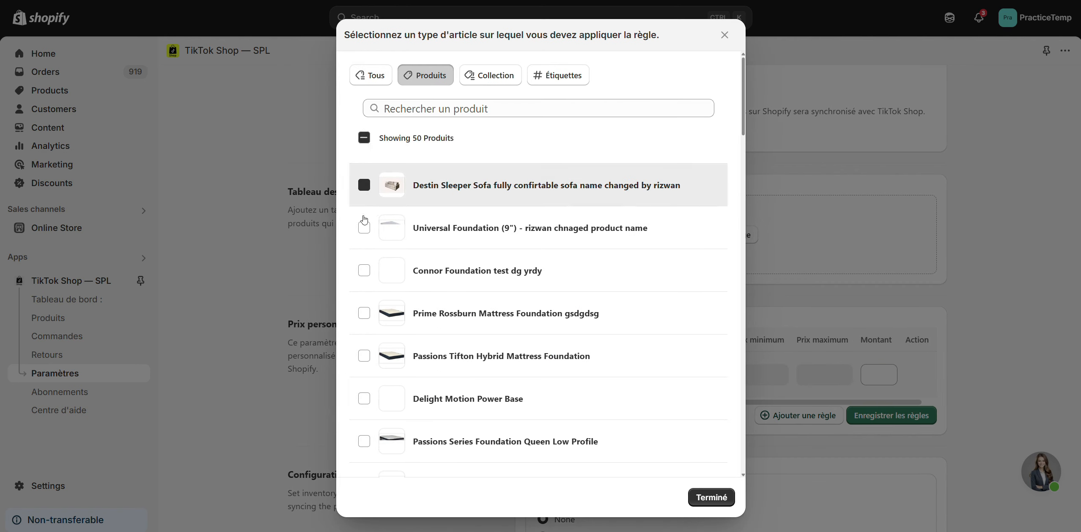
{"action": "left_click", "coordinate": [364, 227]}
{"action": "left_click", "coordinate": [494, 76]}
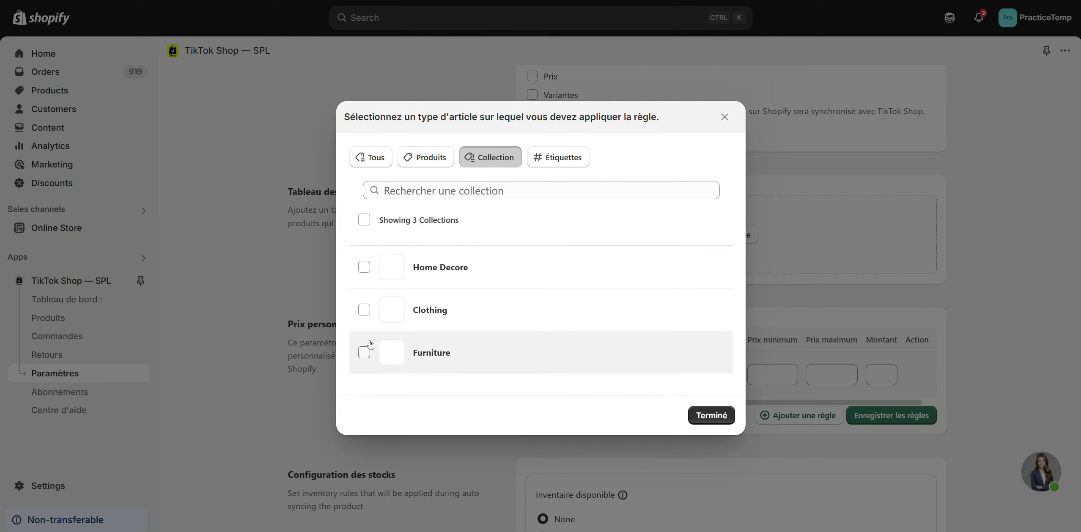
{"action": "left_click", "coordinate": [559, 161]}
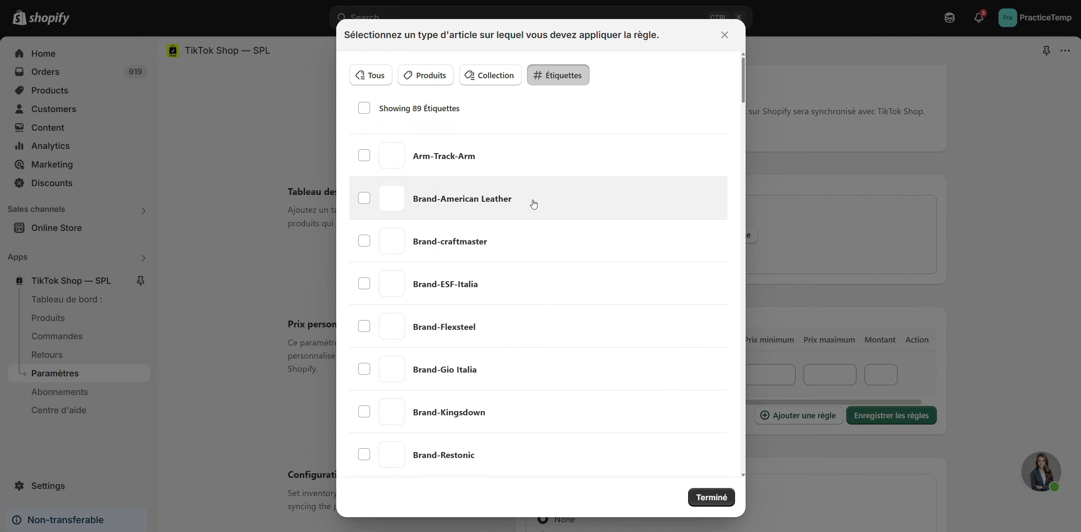
- Apply the price rule to all products (Tous) and choose Augmentation fixe as its rule type
{"action": "left_click", "coordinate": [371, 79]}
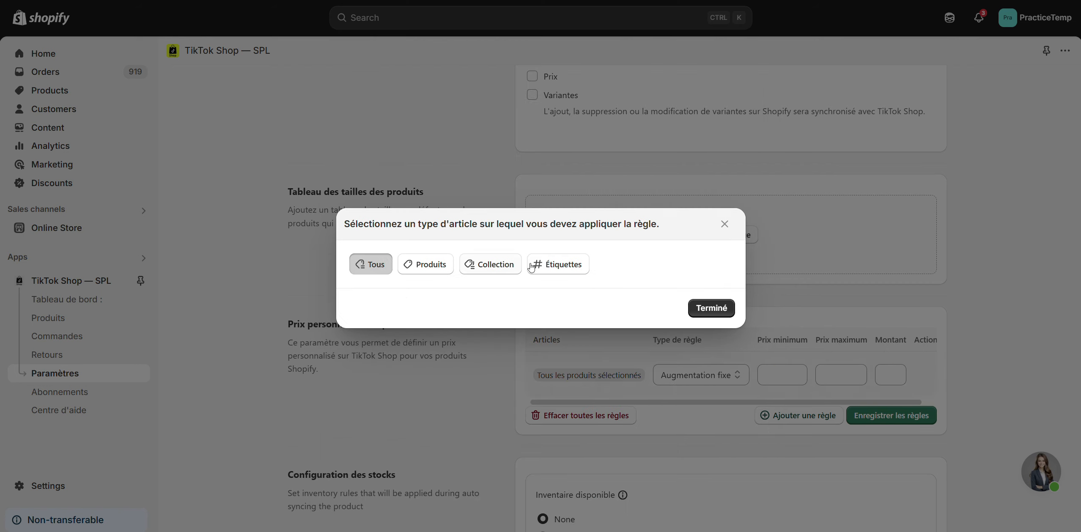
{"action": "left_click", "coordinate": [711, 308]}
{"action": "scroll", "coordinate": [718, 315], "scroll_direction": "down", "scroll_amount": 3}
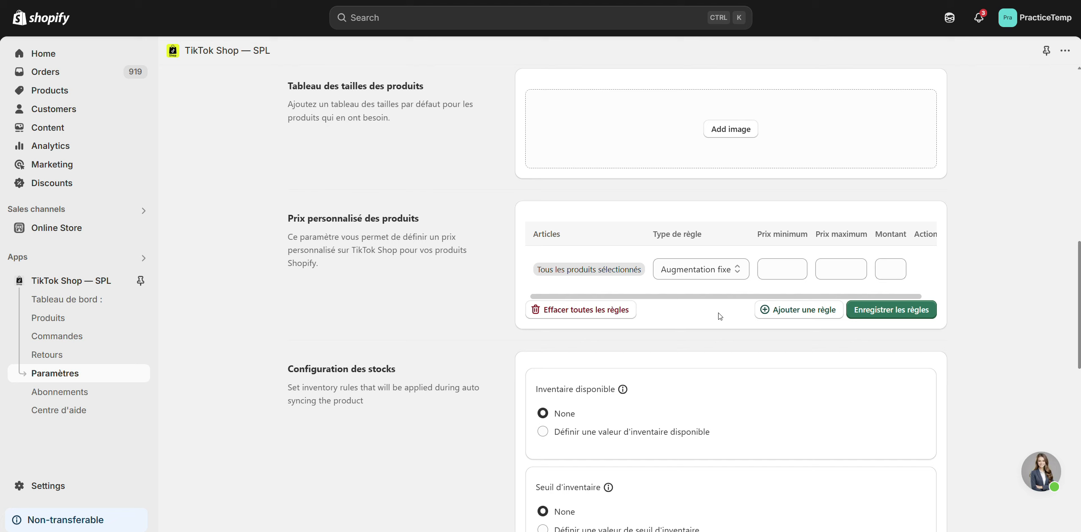
{"action": "left_click", "coordinate": [734, 274]}
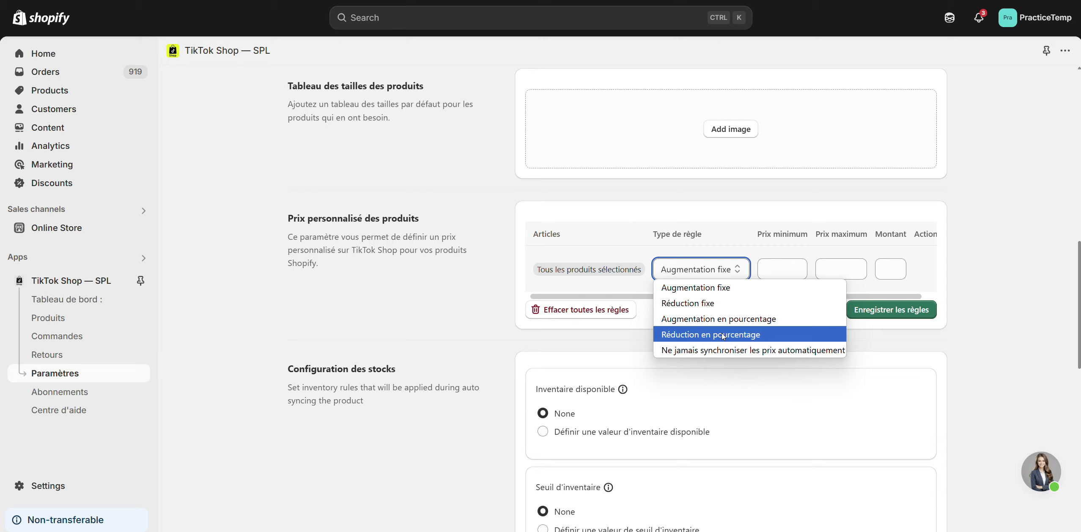
{"action": "scroll", "coordinate": [723, 337], "scroll_direction": "down", "scroll_amount": 3}
{"action": "left_click", "coordinate": [682, 184]}
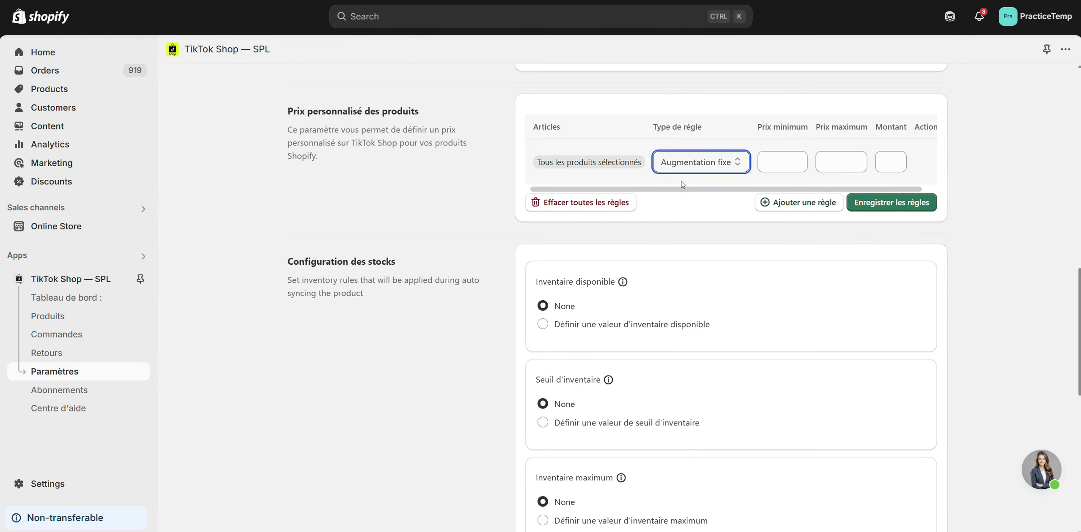
- Set the rule's minimum price to 10, maximum price to 30 and amount to 10, and save the rules
{"action": "left_click", "coordinate": [773, 165]}
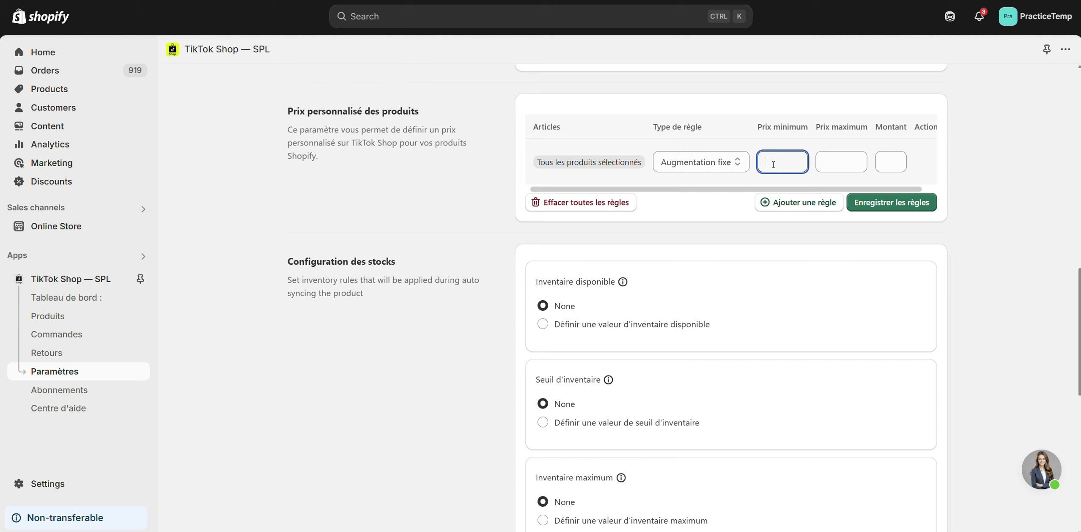
{"action": "type", "text": "10"}
{"action": "left_click", "coordinate": [838, 166]}
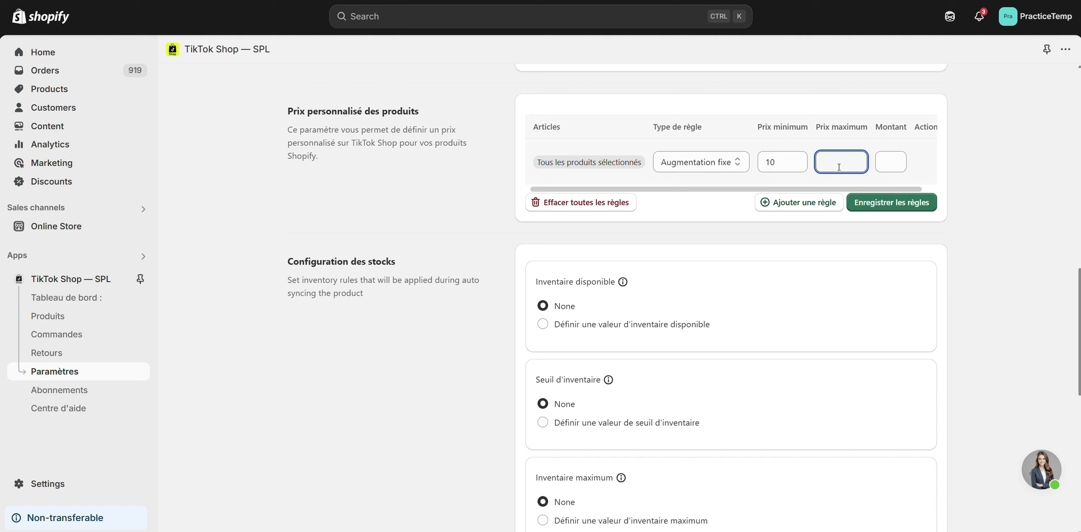
{"action": "type", "text": "30"}
{"action": "left_click", "coordinate": [892, 161]}
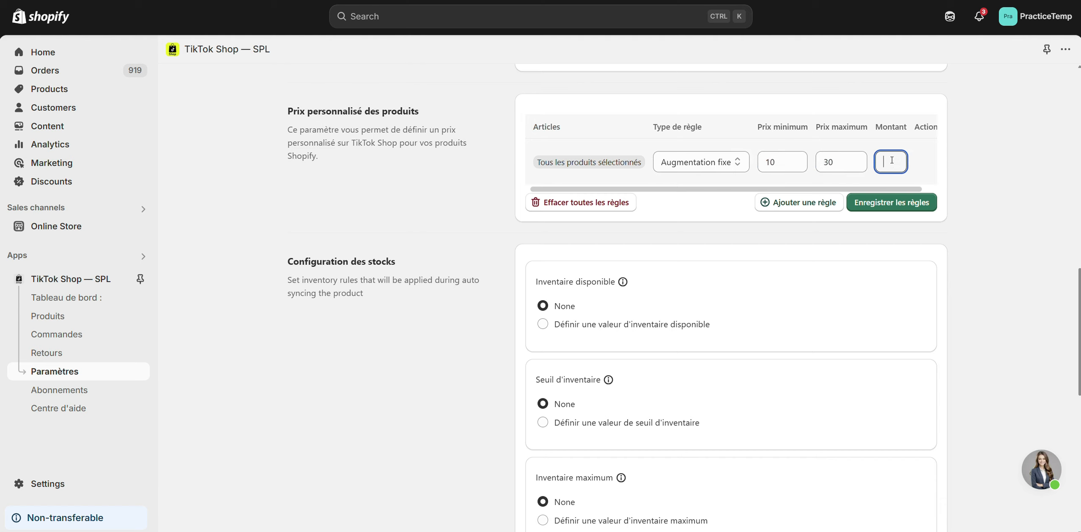
{"action": "type", "text": "10"}
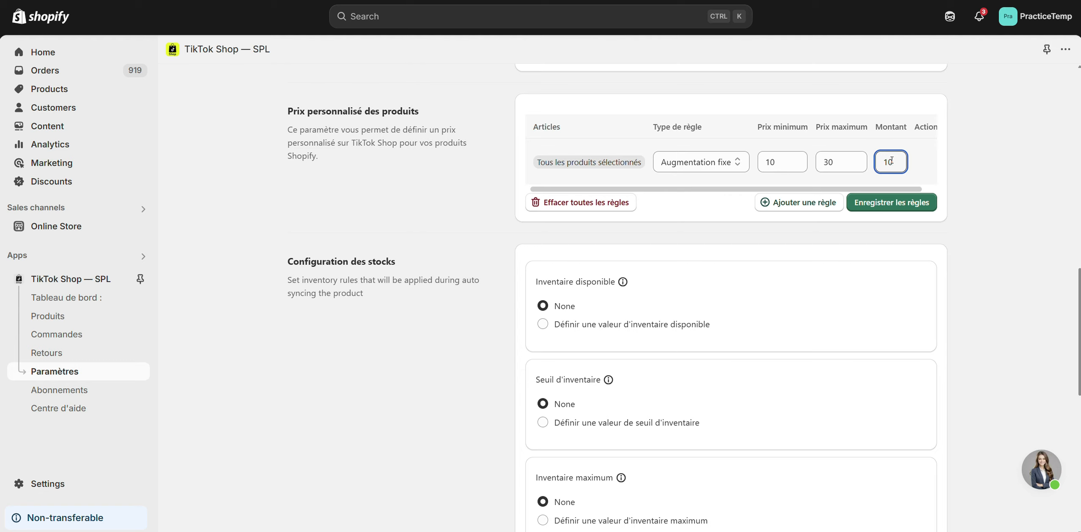
{"action": "left_click", "coordinate": [897, 210]}
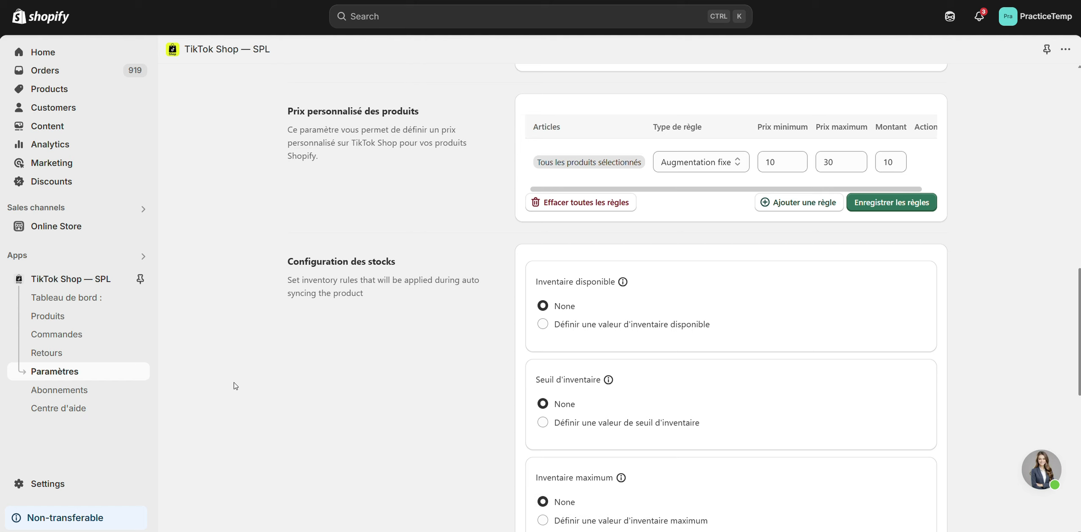
- Synchronise the first-listed Gold Chunky Statement Choker and the Black Women Are Art. Trucker Hat with TikTok from the app's product list
{"action": "left_click", "coordinate": [58, 316]}
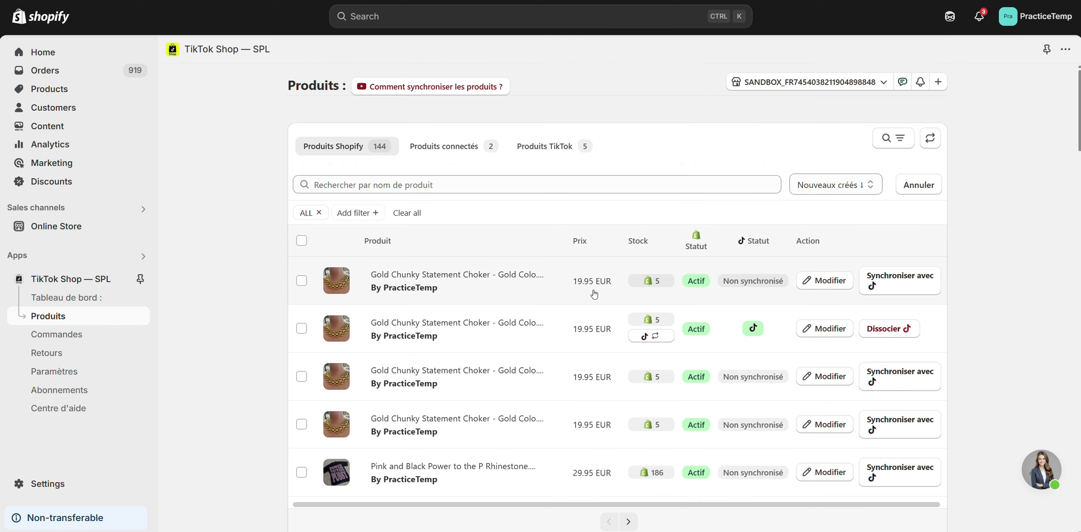
{"action": "left_click", "coordinate": [877, 284]}
{"action": "scroll", "coordinate": [792, 253], "scroll_direction": "down", "scroll_amount": 3}
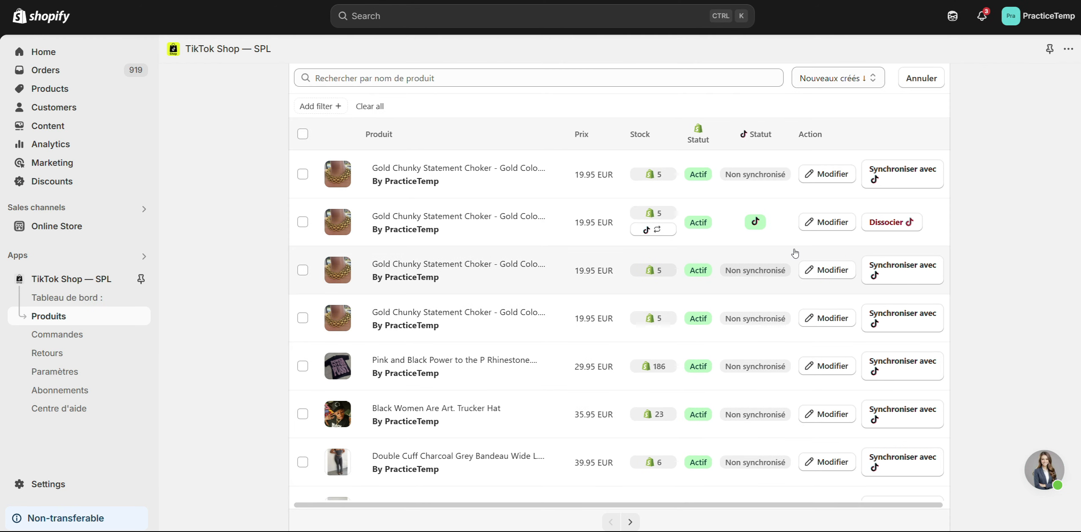
{"action": "scroll", "coordinate": [794, 253], "scroll_direction": "down", "scroll_amount": 3}
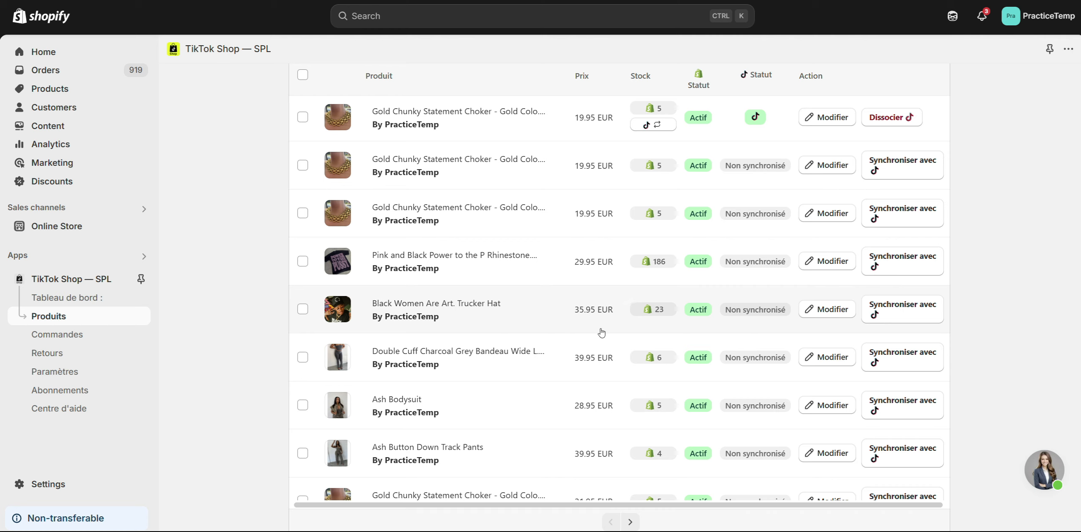
{"action": "left_click", "coordinate": [916, 313]}
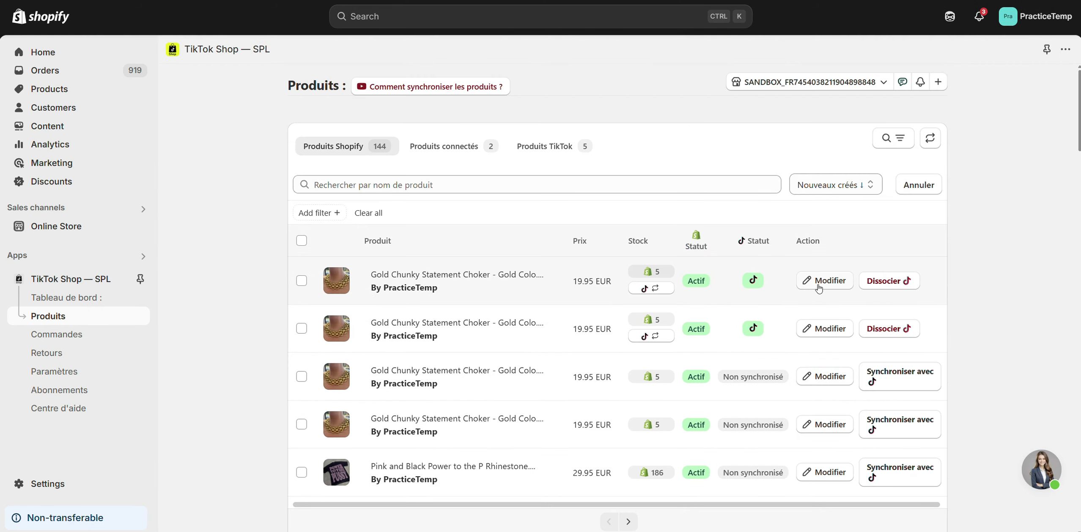
- Open the synchronised Gold Chunky Statement Choker in TikTok Shop Seller Center and check its retail price in the variation list
{"action": "left_click", "coordinate": [827, 328]}
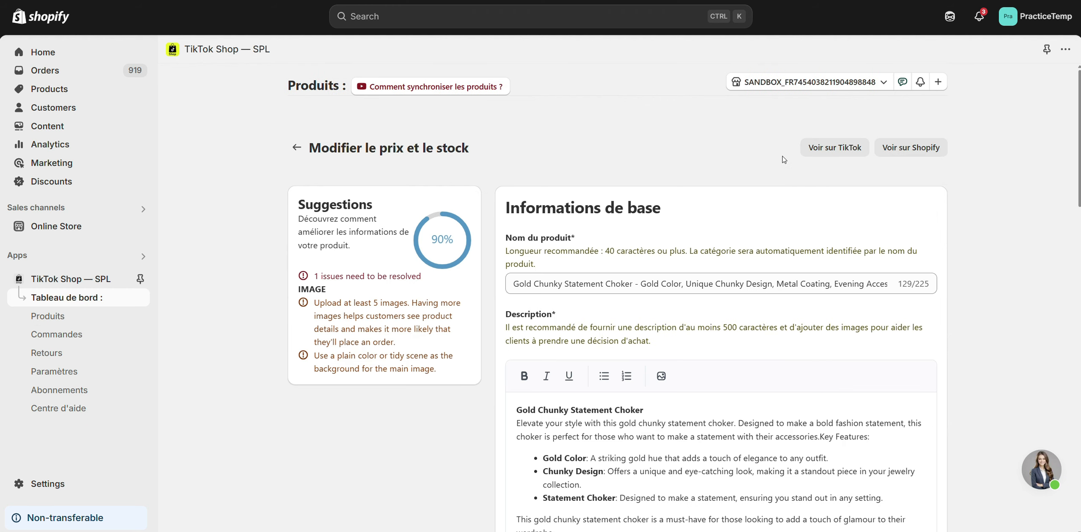
{"action": "left_click", "coordinate": [814, 157]}
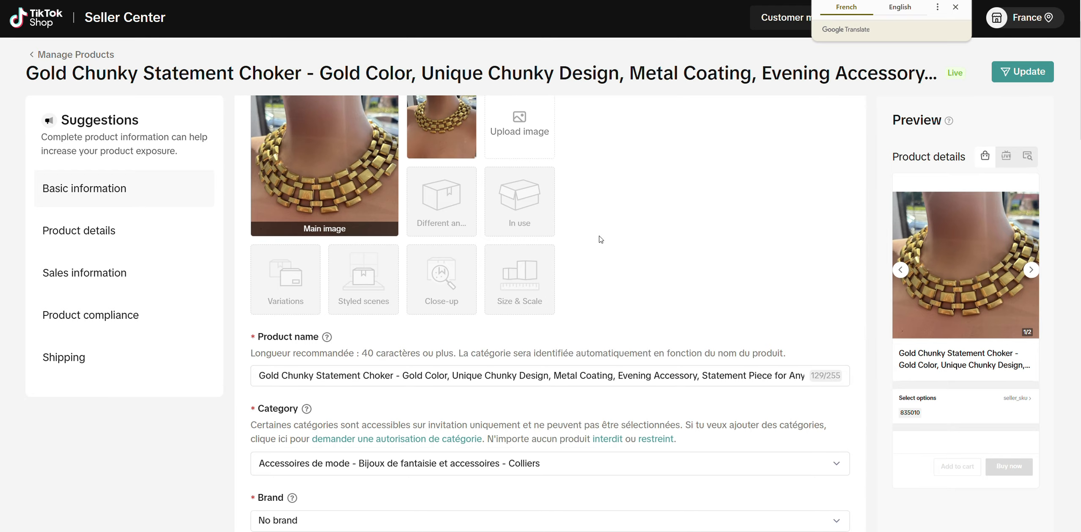
{"action": "scroll", "coordinate": [600, 239], "scroll_direction": "down", "scroll_amount": 5}
{"action": "scroll", "coordinate": [601, 239], "scroll_direction": "down", "scroll_amount": 10}
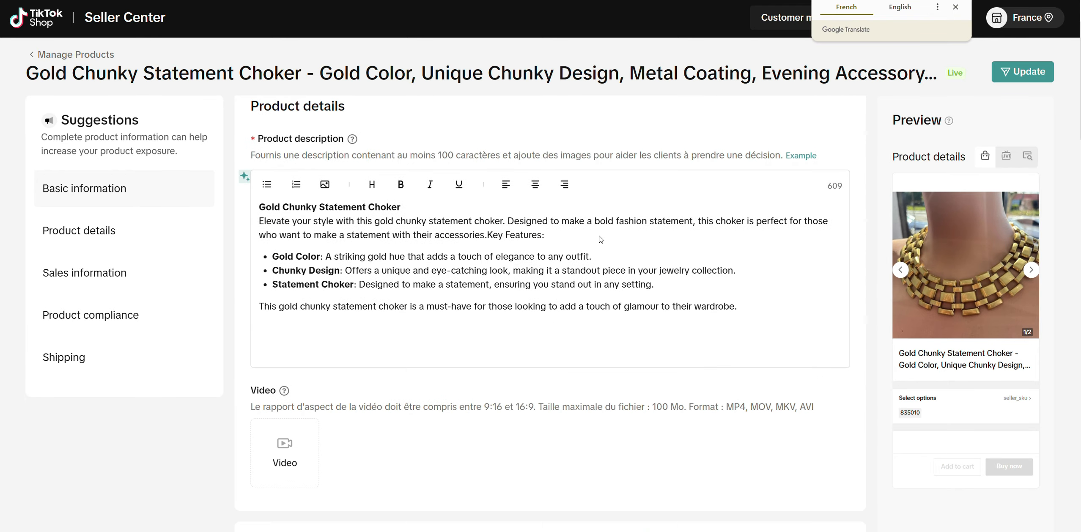
{"action": "scroll", "coordinate": [600, 240], "scroll_direction": "down", "scroll_amount": 8}
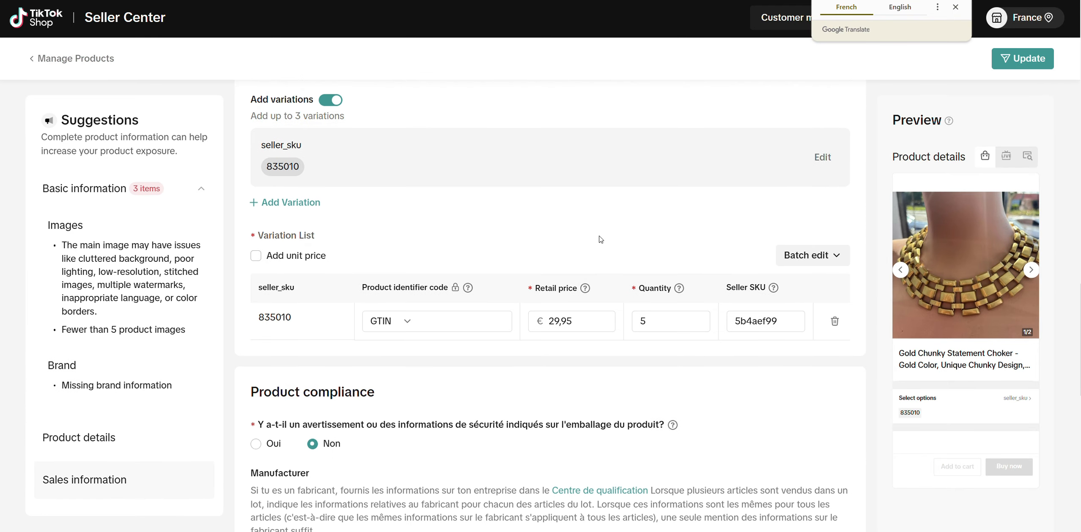
{"action": "left_click_drag", "start_coordinate": [580, 317], "coordinate": [523, 325]}
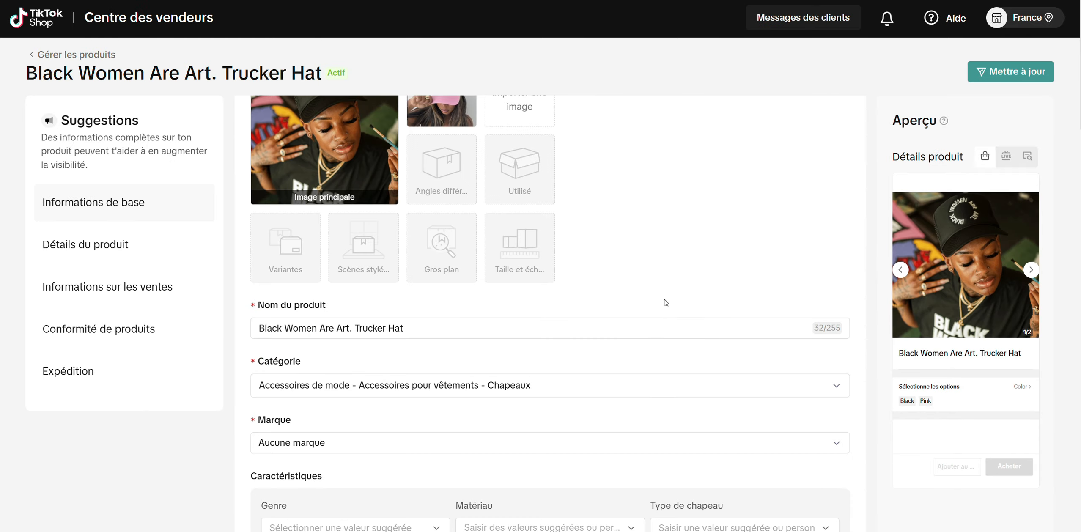
- Check the retail price of the Black Women Are Art. Trucker Hat's Black variant on its TikTok Shop product page
{"action": "scroll", "coordinate": [666, 301], "scroll_direction": "down", "scroll_amount": 5}
{"action": "scroll", "coordinate": [666, 302], "scroll_direction": "down", "scroll_amount": 8}
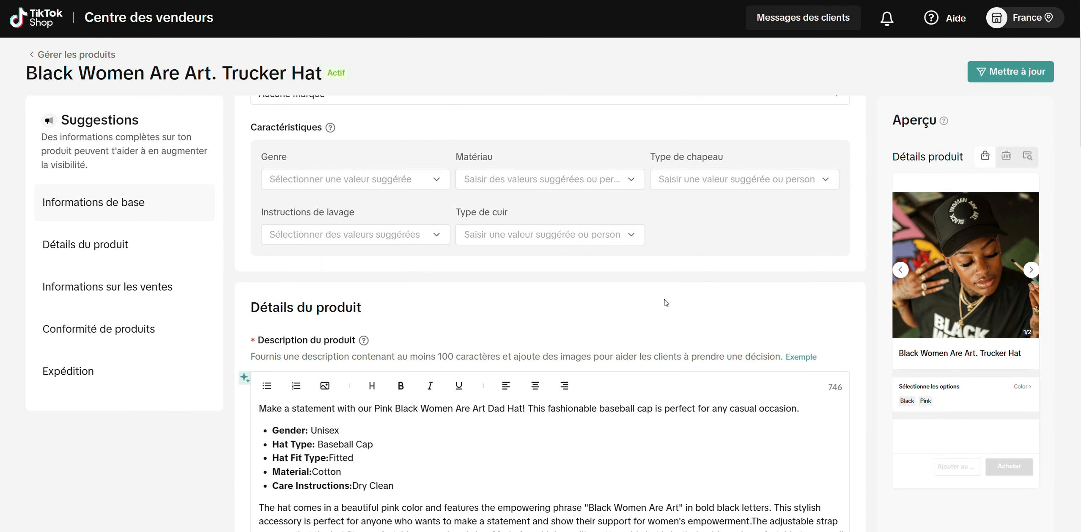
{"action": "scroll", "coordinate": [666, 302], "scroll_direction": "down", "scroll_amount": 12}
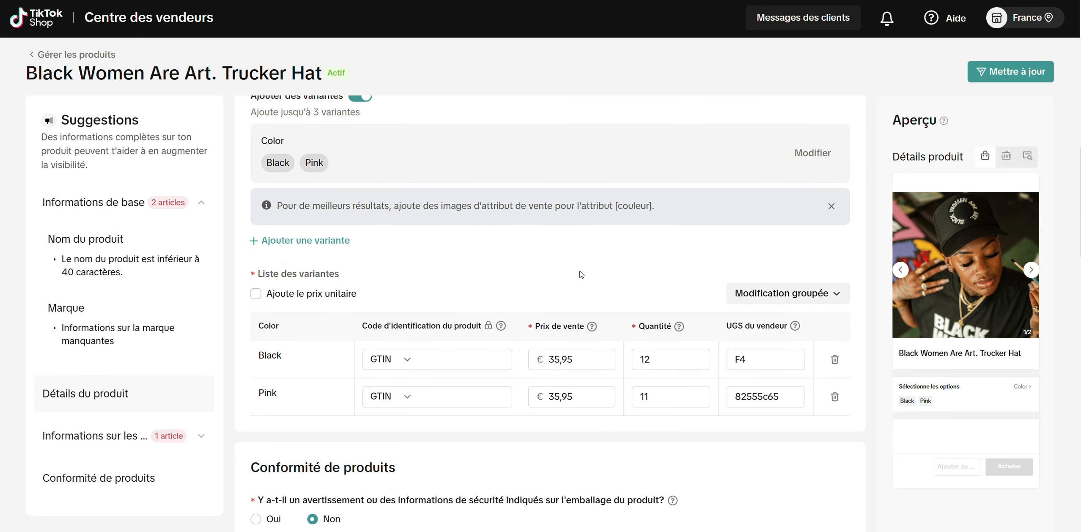
{"action": "left_click", "coordinate": [585, 360]}
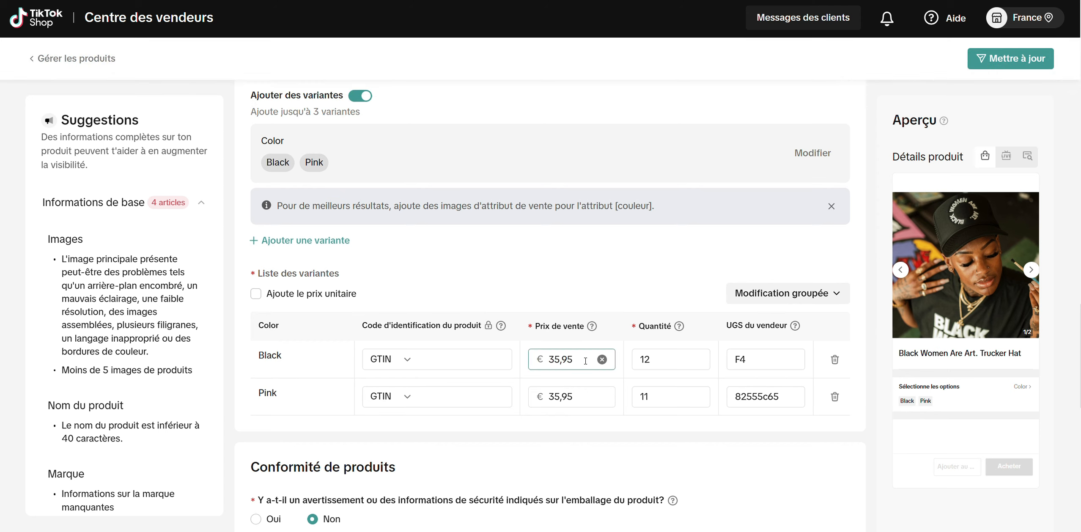
{"action": "double_click", "coordinate": [532, 362]}
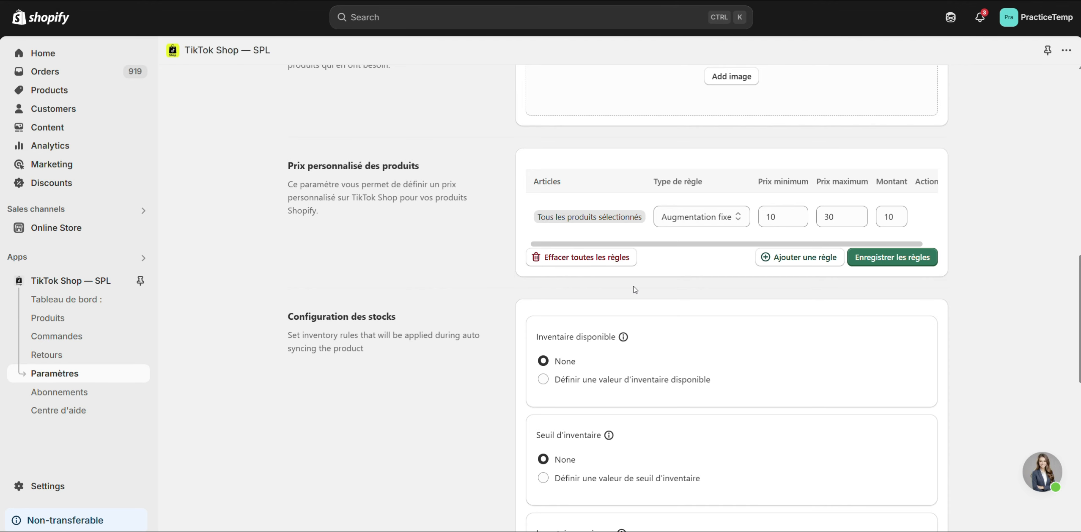
- Add a second custom price rule covering all products, with the rule type Réduction en pourcentage
{"action": "left_click", "coordinate": [798, 259]}
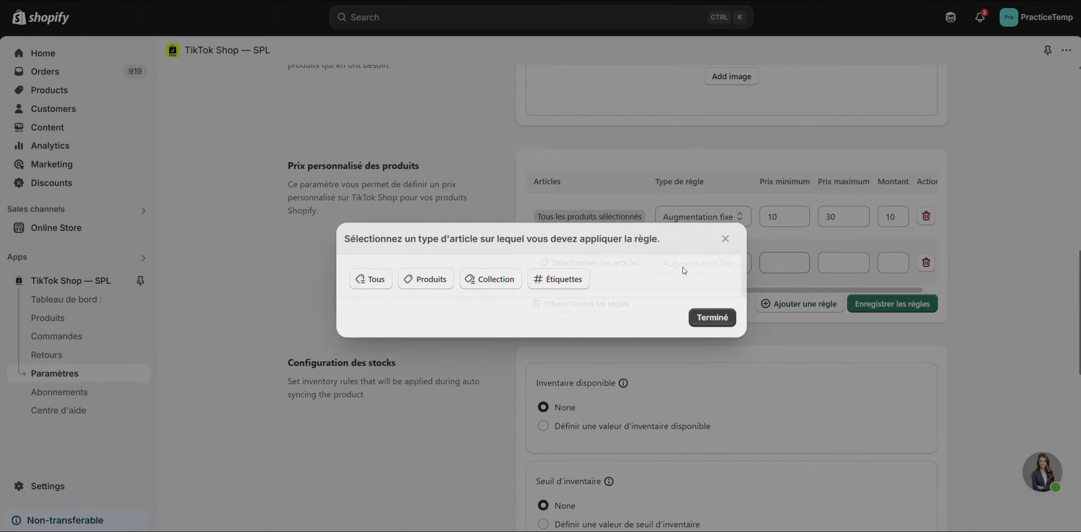
{"action": "left_click", "coordinate": [371, 265]}
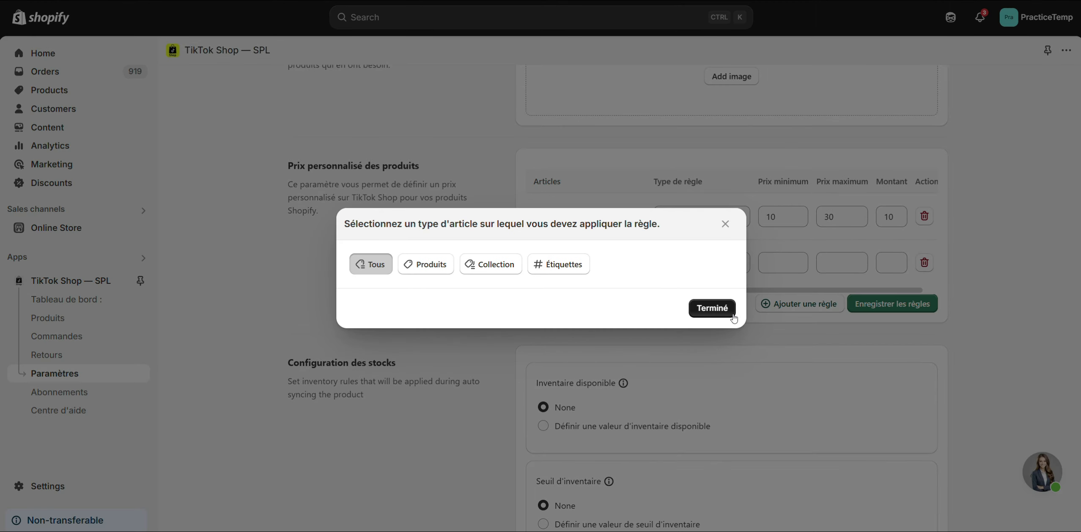
{"action": "left_click", "coordinate": [712, 308]}
{"action": "left_click", "coordinate": [711, 264]}
{"action": "left_click", "coordinate": [715, 326]}
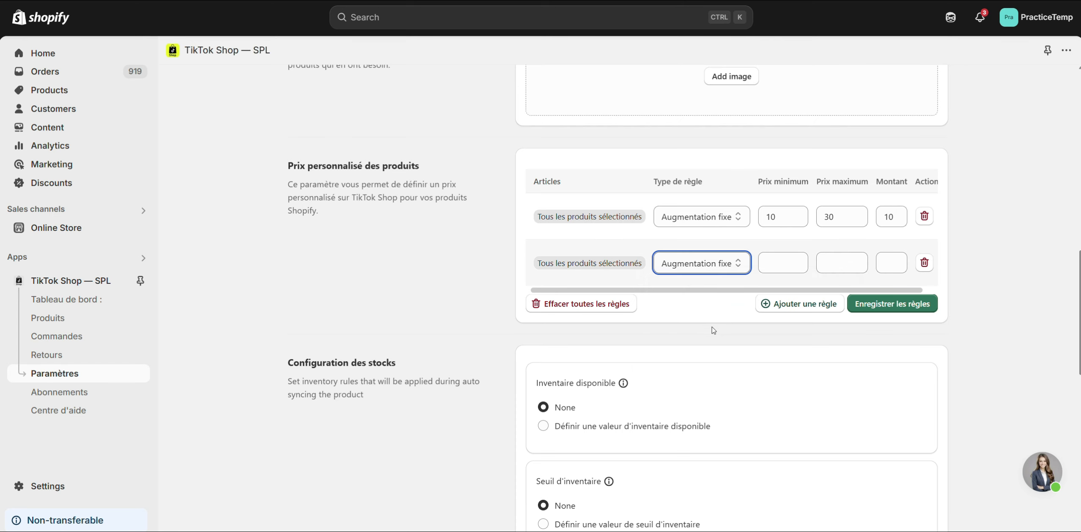
- Set the percentage-reduction rule's minimum price to 30, maximum price to 100 and amount to 10, and save the rules
{"action": "left_click", "coordinate": [804, 260]}
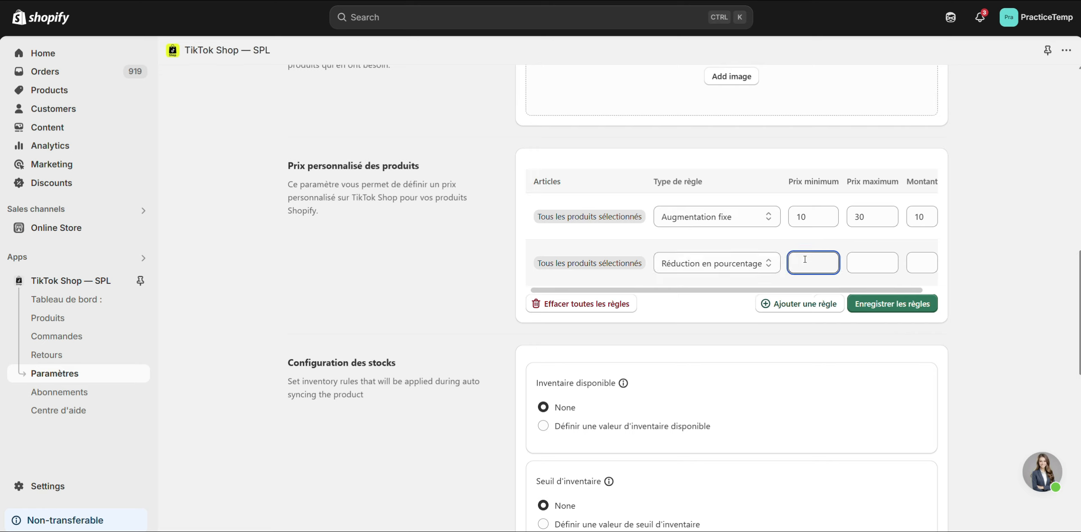
{"action": "type", "text": "30"}
{"action": "left_click", "coordinate": [861, 261]}
{"action": "type", "text": "1"}
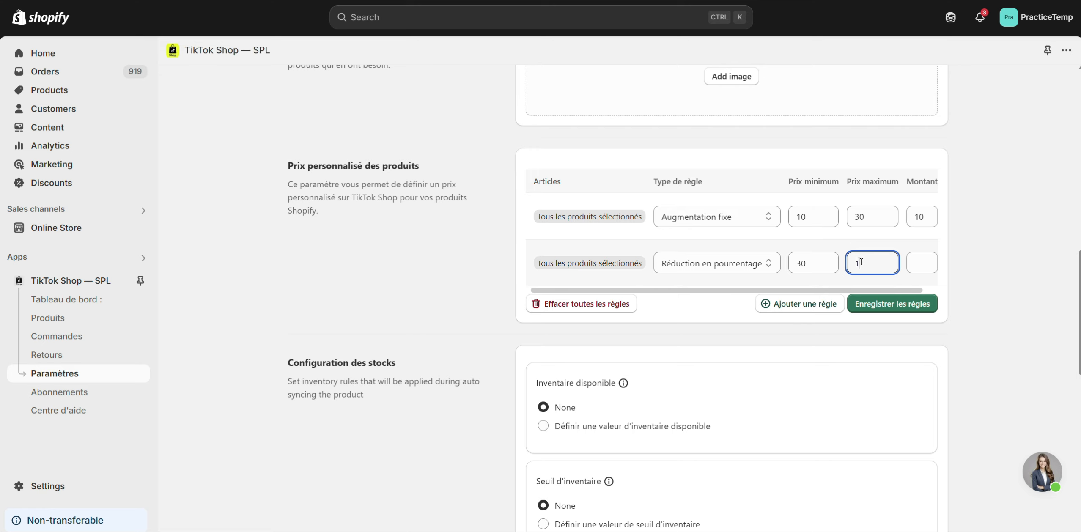
{"action": "type", "text": "00"}
{"action": "left_click", "coordinate": [920, 267]}
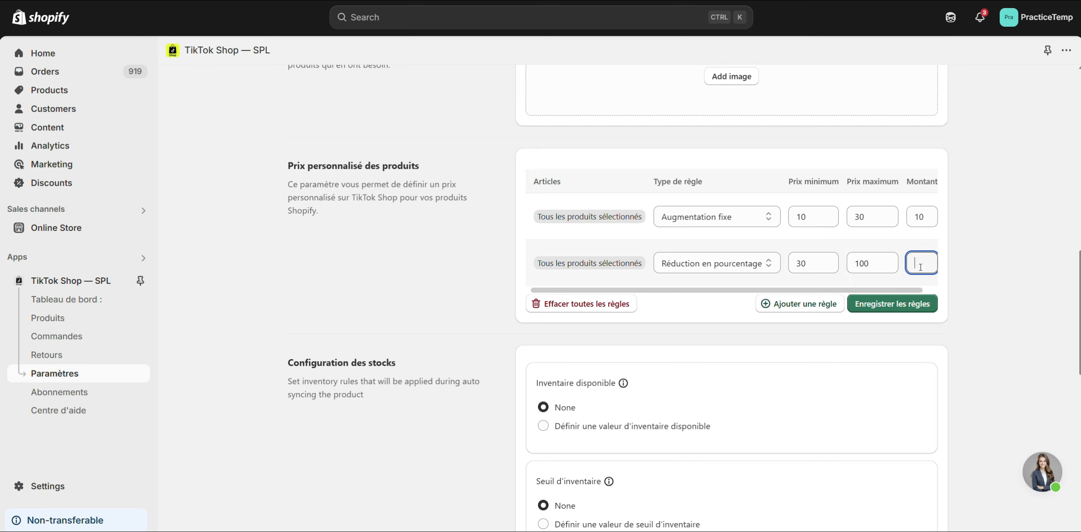
{"action": "type", "text": "10"}
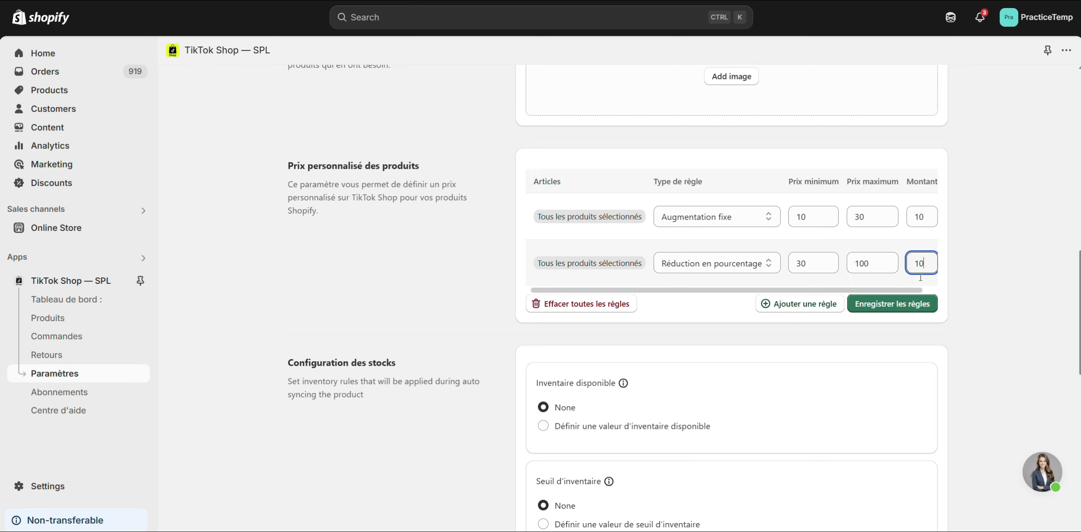
{"action": "left_click", "coordinate": [899, 312]}
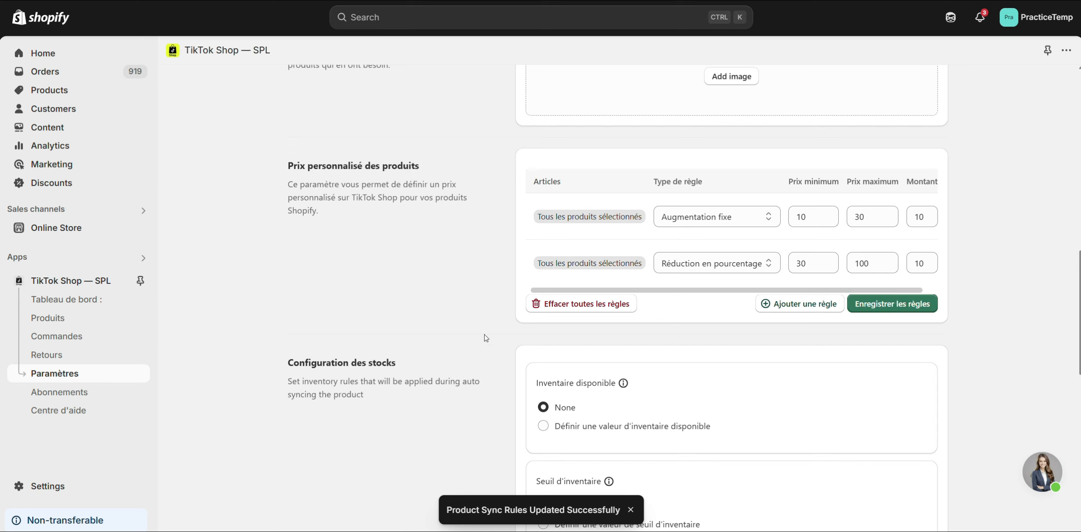
- Open the synchronised Double Cuff Charcoal Grey Bandeau Wide Leg Set in TikTok Shop Seller Center and check the retail prices of its variants
{"action": "left_click", "coordinate": [49, 323]}
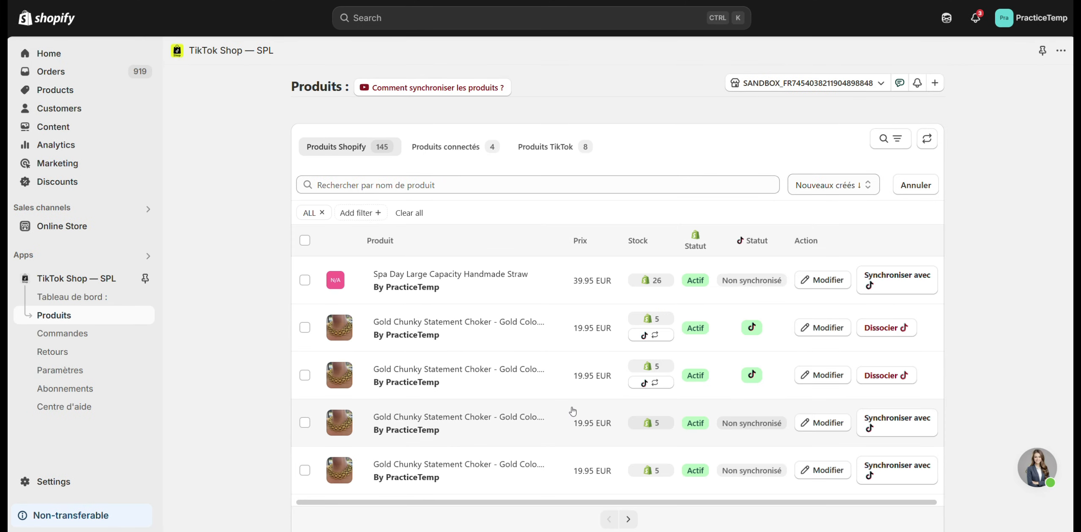
{"action": "scroll", "coordinate": [572, 411], "scroll_direction": "down", "scroll_amount": 1}
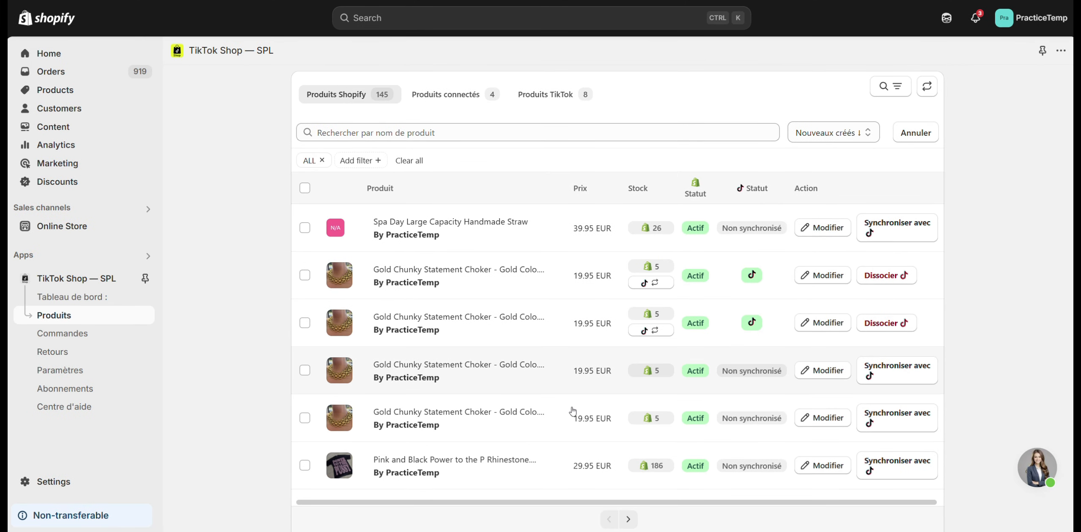
{"action": "scroll", "coordinate": [572, 411], "scroll_direction": "down", "scroll_amount": 2}
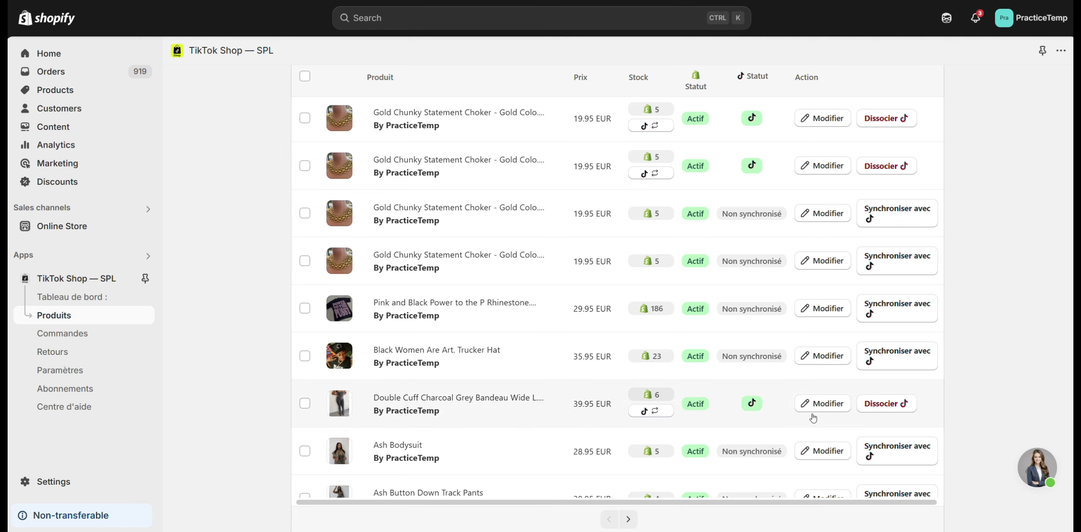
{"action": "left_click", "coordinate": [828, 405]}
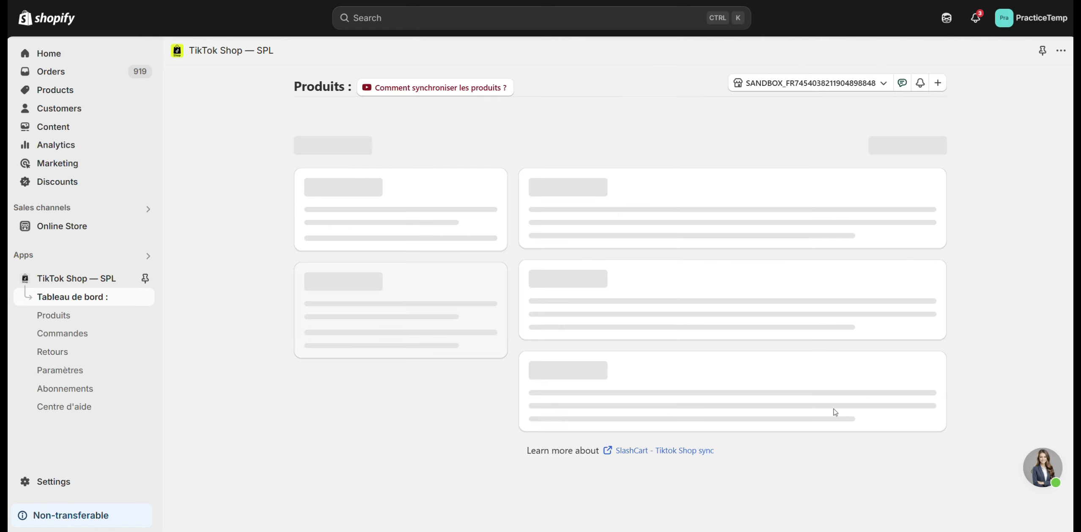
{"action": "left_click", "coordinate": [805, 150]}
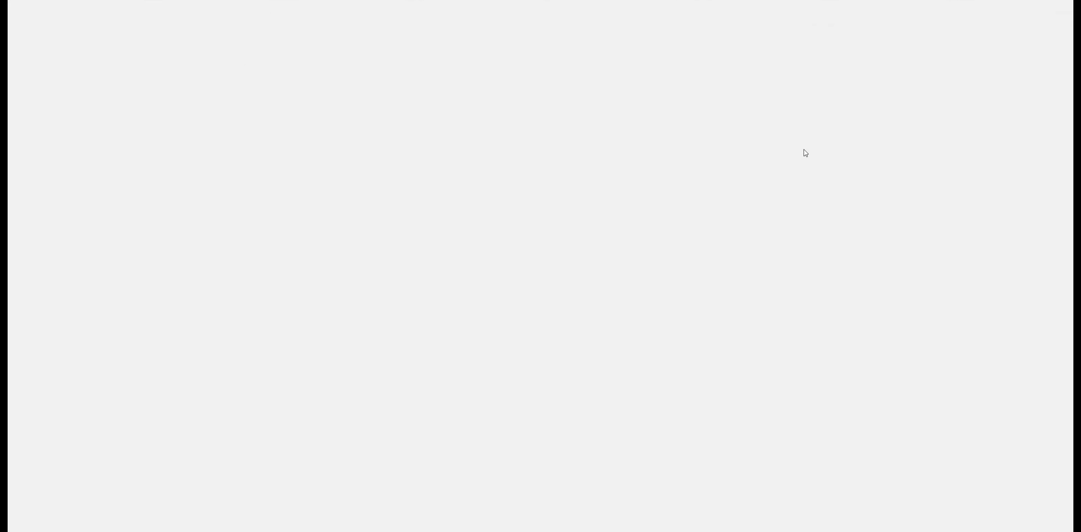
{"action": "scroll", "coordinate": [527, 282], "scroll_direction": "down", "scroll_amount": 10}
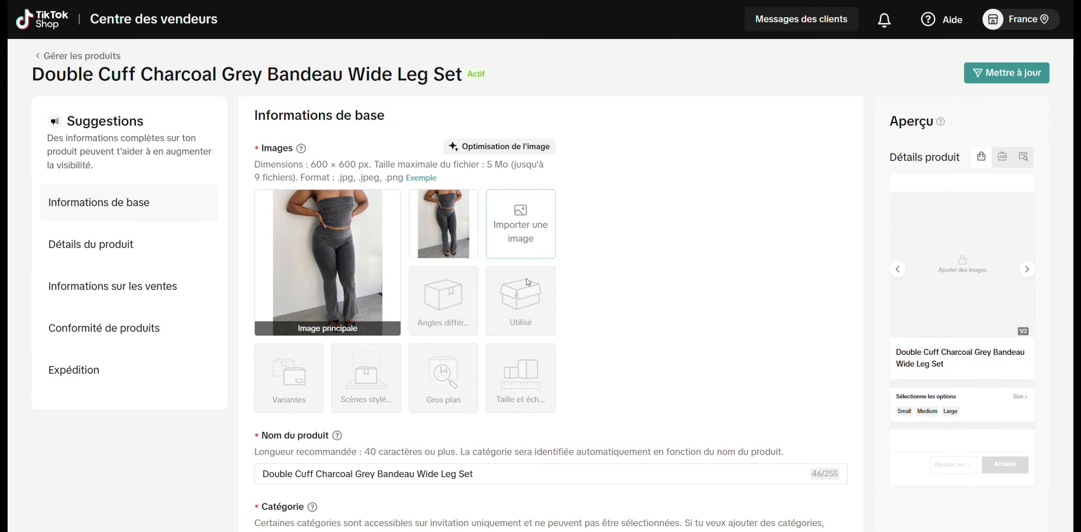
{"action": "scroll", "coordinate": [527, 279], "scroll_direction": "down", "scroll_amount": 20}
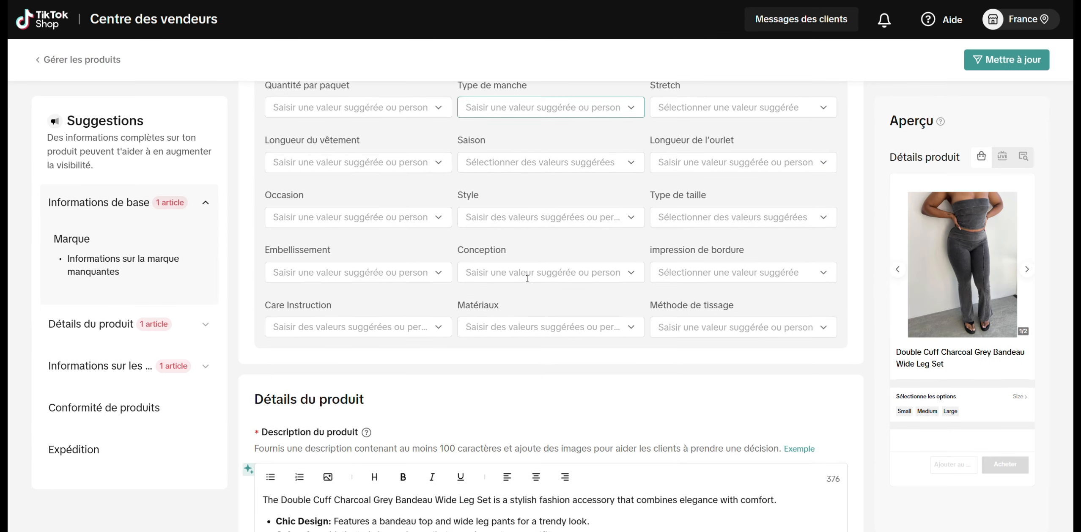
{"action": "scroll", "coordinate": [527, 282], "scroll_direction": "down", "scroll_amount": 9}
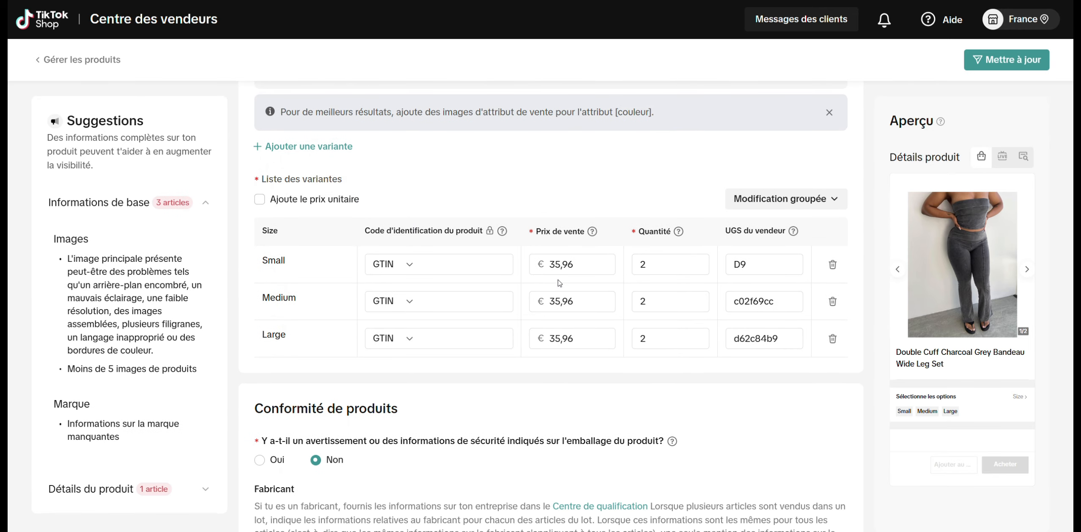
{"action": "left_click_drag", "start_coordinate": [577, 264], "coordinate": [540, 267]}
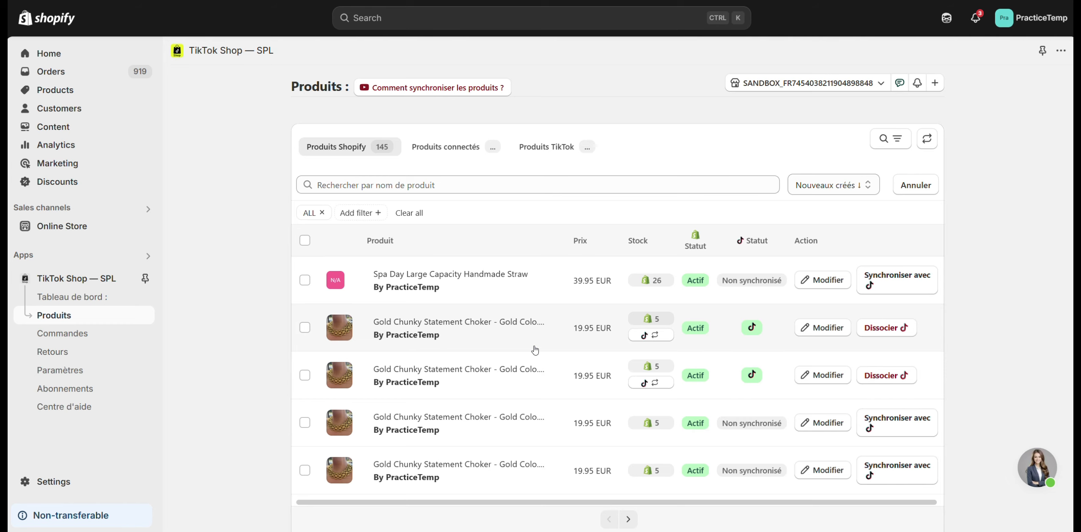
- Open the synchronised Chloé Small Woody Tote in Natural Fibers in TikTok Shop Seller Center and check its retail price
{"action": "scroll", "coordinate": [535, 350], "scroll_direction": "down", "scroll_amount": 3}
{"action": "scroll", "coordinate": [534, 351], "scroll_direction": "down", "scroll_amount": 6}
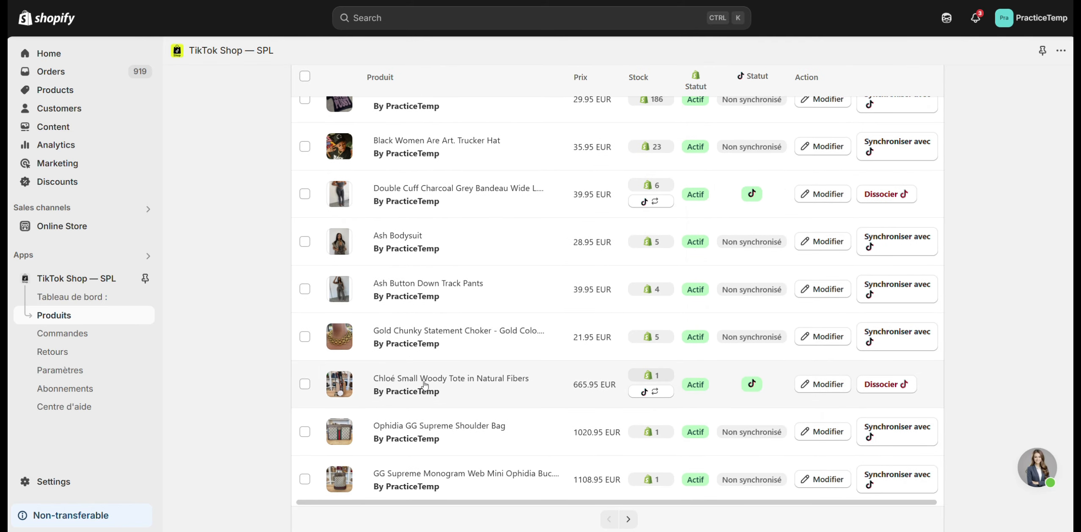
{"action": "left_click", "coordinate": [844, 390]}
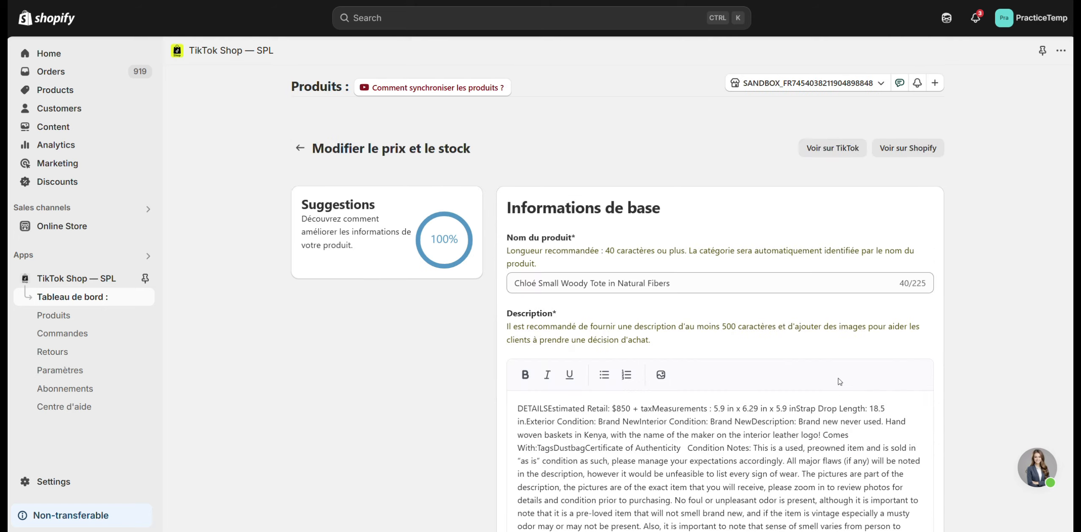
{"action": "left_click", "coordinate": [827, 147]}
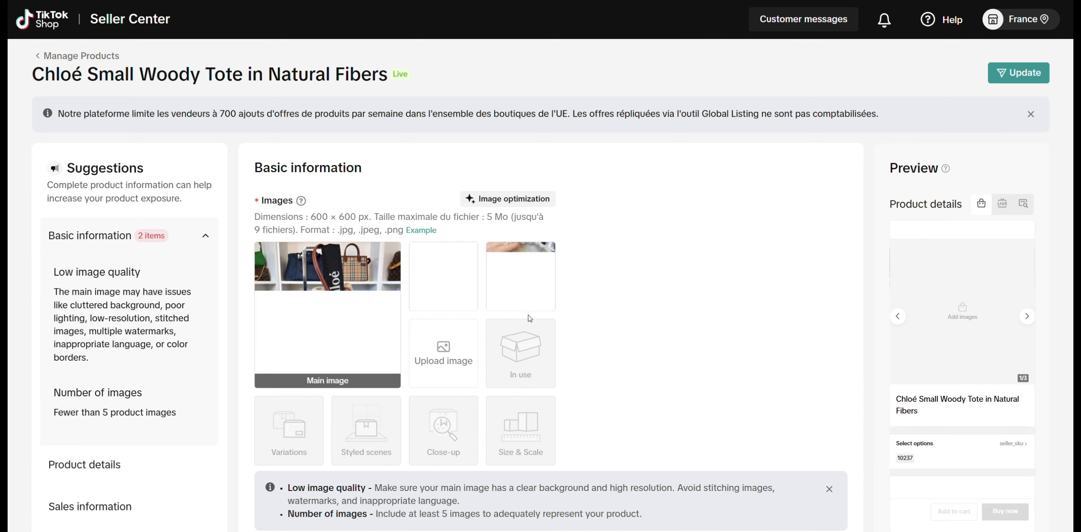
{"action": "scroll", "coordinate": [530, 318], "scroll_direction": "down", "scroll_amount": 2}
{"action": "scroll", "coordinate": [529, 318], "scroll_direction": "down", "scroll_amount": 15}
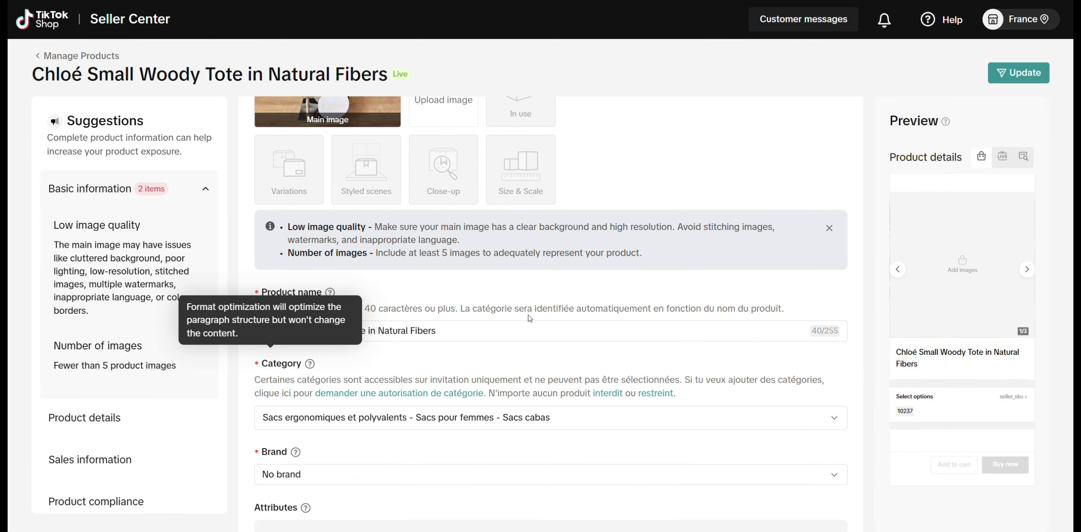
{"action": "scroll", "coordinate": [529, 319], "scroll_direction": "down", "scroll_amount": 12}
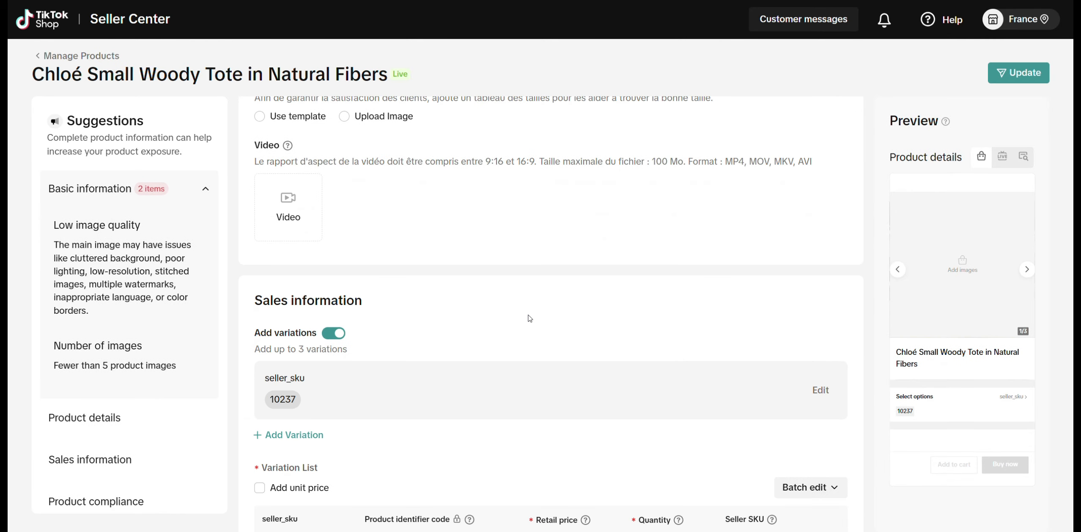
{"action": "scroll", "coordinate": [529, 318], "scroll_direction": "up", "scroll_amount": 2}
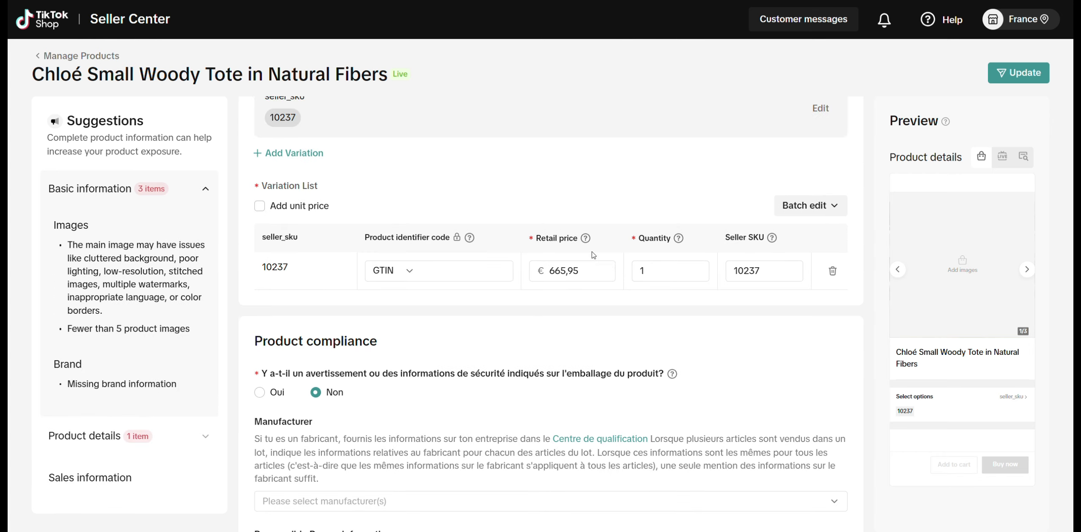
{"action": "left_click_drag", "start_coordinate": [592, 272], "coordinate": [544, 277]}
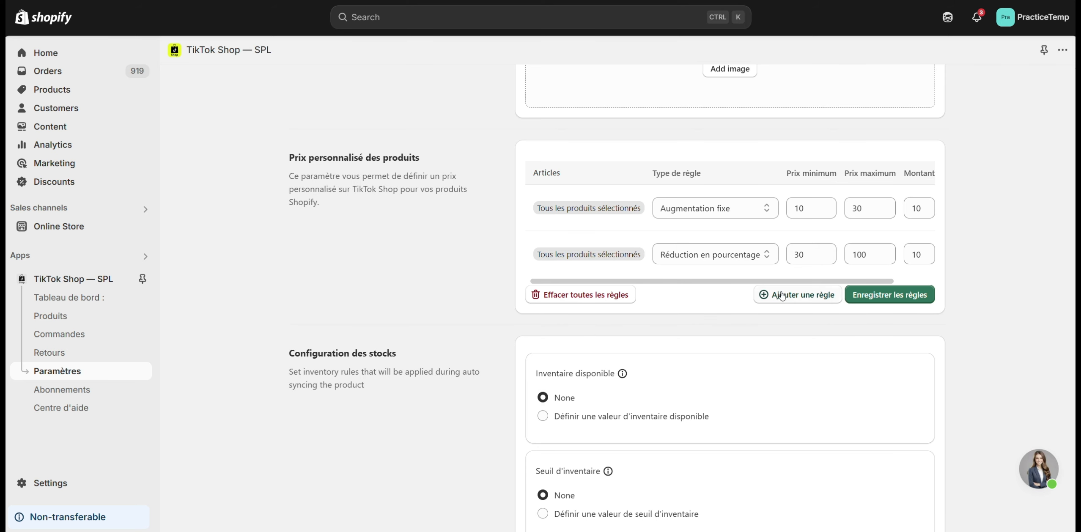
- Add a third price rule in the app's settings for the Destin Sleeper Sofa, Universal Foundation (9") and Connor Foundation products
{"action": "left_click", "coordinate": [766, 254]}
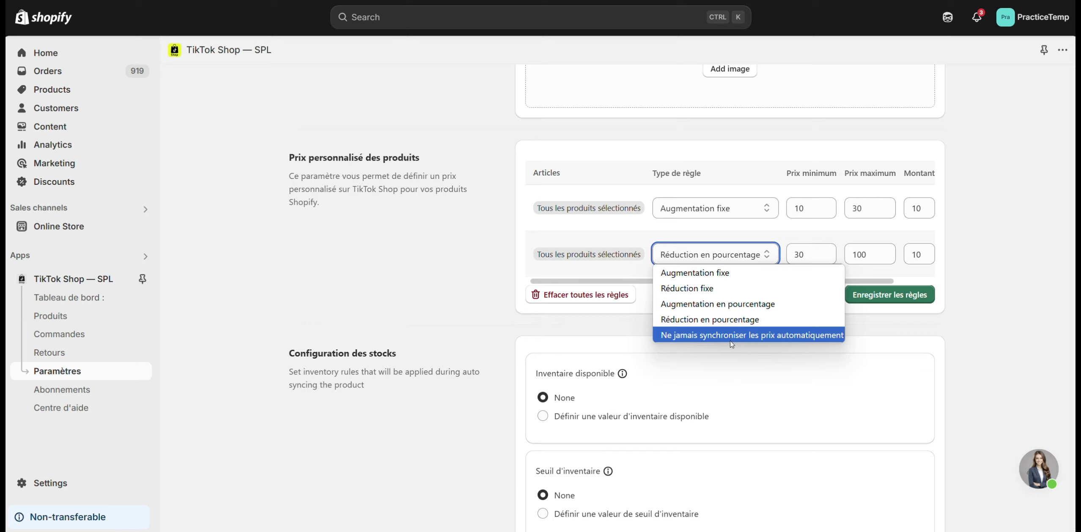
{"action": "left_click", "coordinate": [702, 319]}
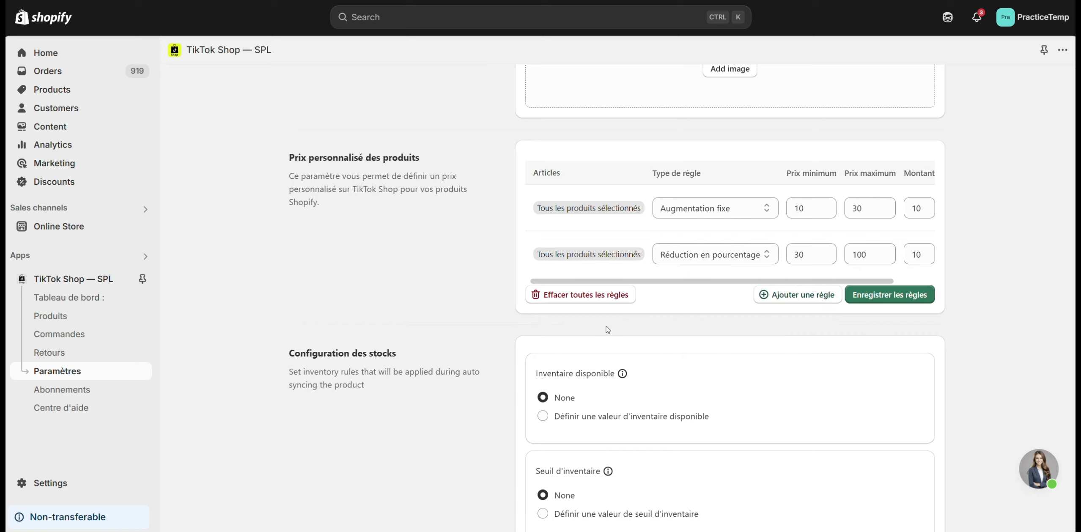
{"action": "left_click", "coordinate": [814, 298]}
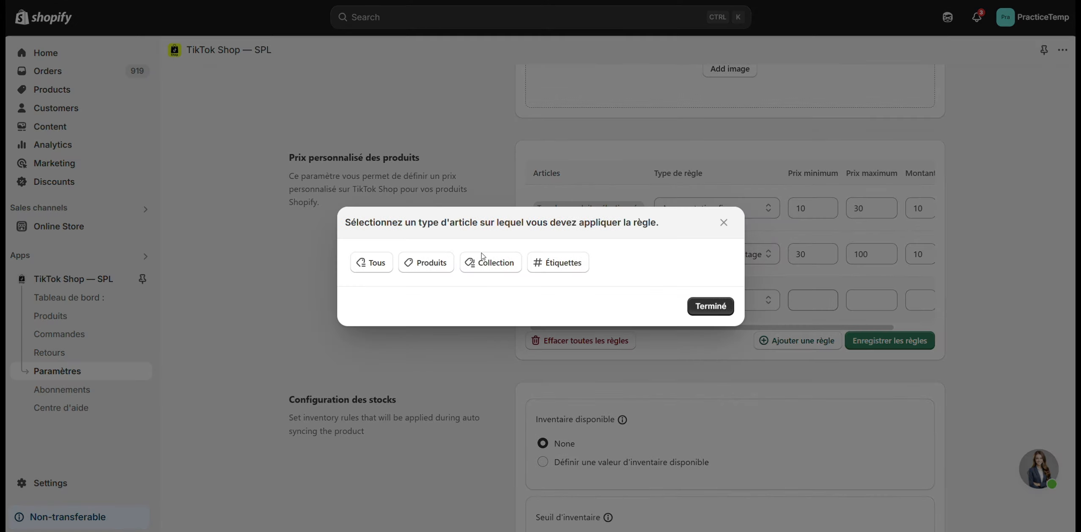
{"action": "left_click", "coordinate": [422, 264]}
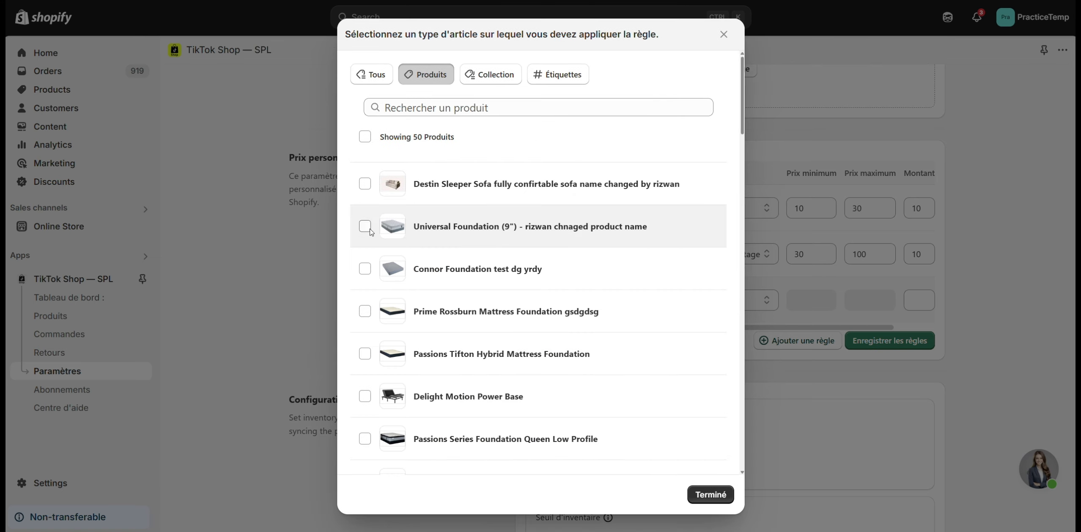
{"action": "left_click", "coordinate": [365, 184]}
{"action": "left_click", "coordinate": [364, 227]}
{"action": "left_click", "coordinate": [365, 268]}
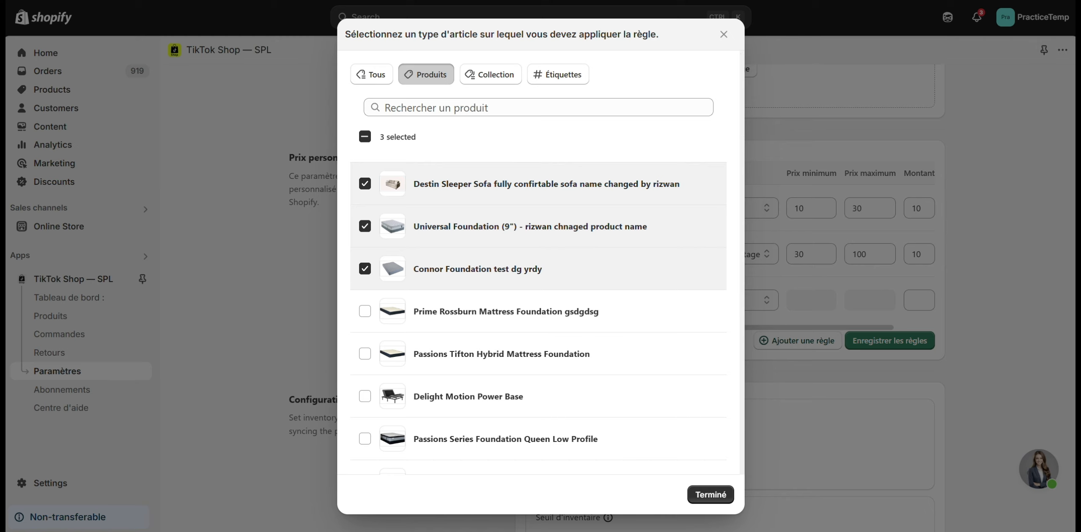
{"action": "left_click", "coordinate": [710, 497]}
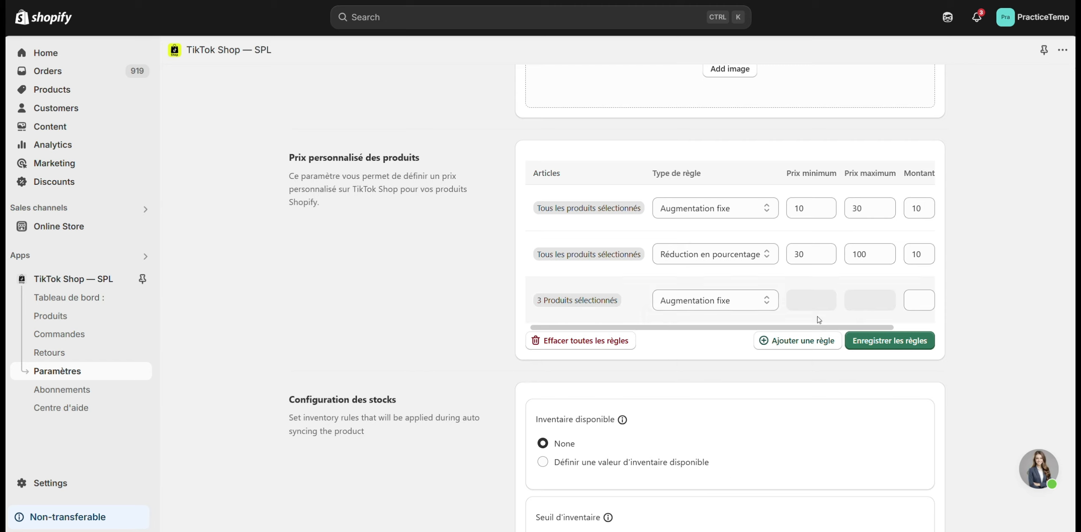
- Set the three-product rule's type to Ne jamais synchroniser les prix automatiquement
{"action": "left_click", "coordinate": [719, 300]}
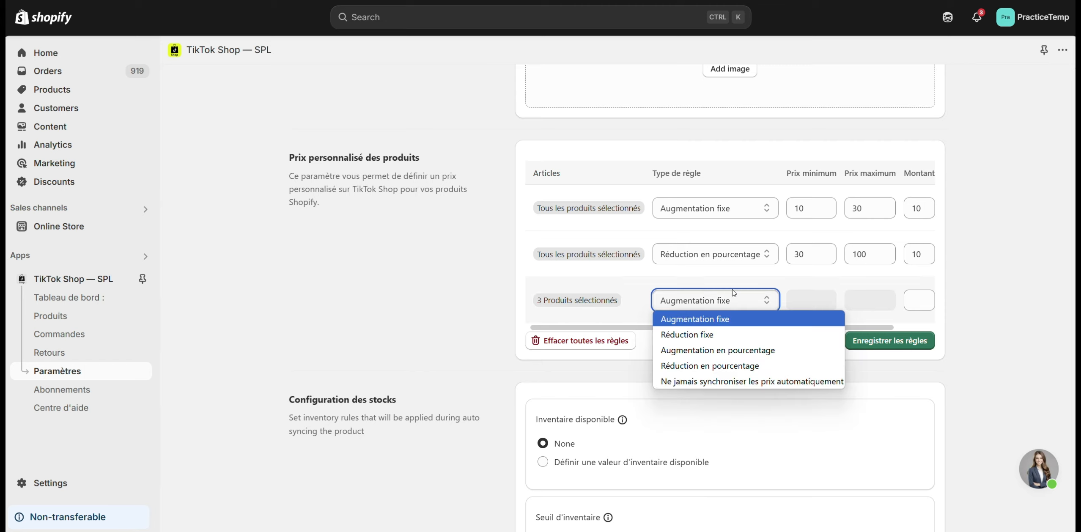
{"action": "left_click", "coordinate": [713, 382]}
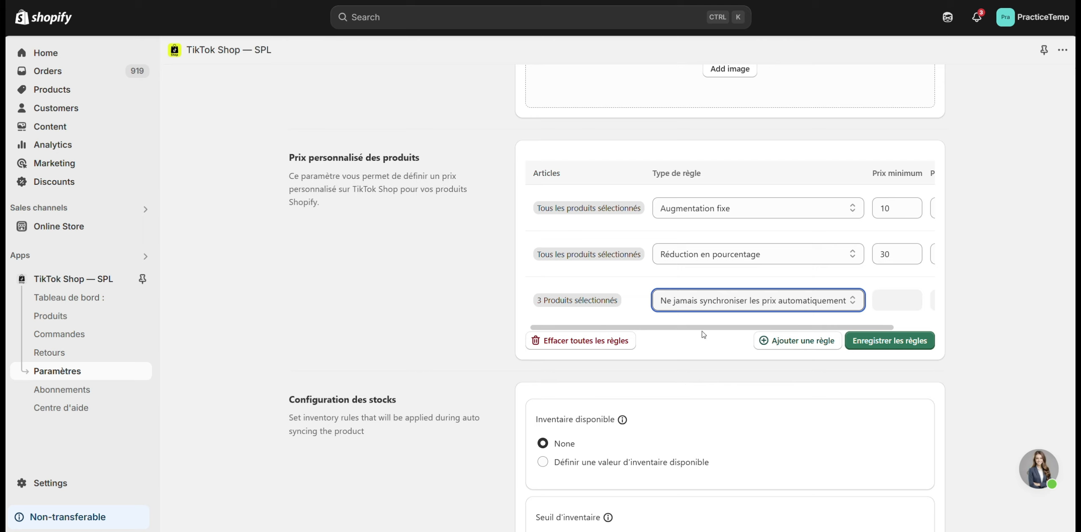
{"action": "left_click_drag", "start_coordinate": [706, 328], "coordinate": [767, 329]}
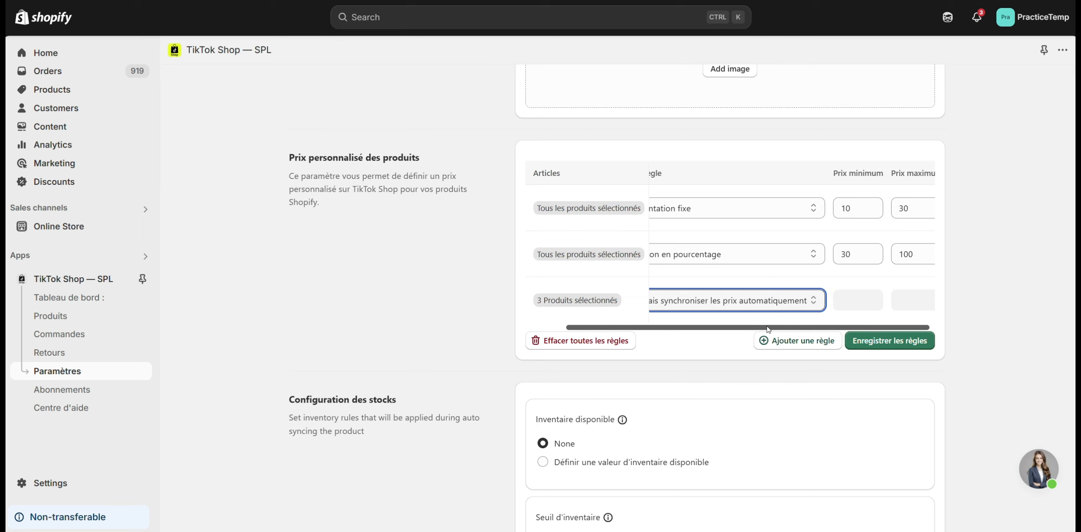